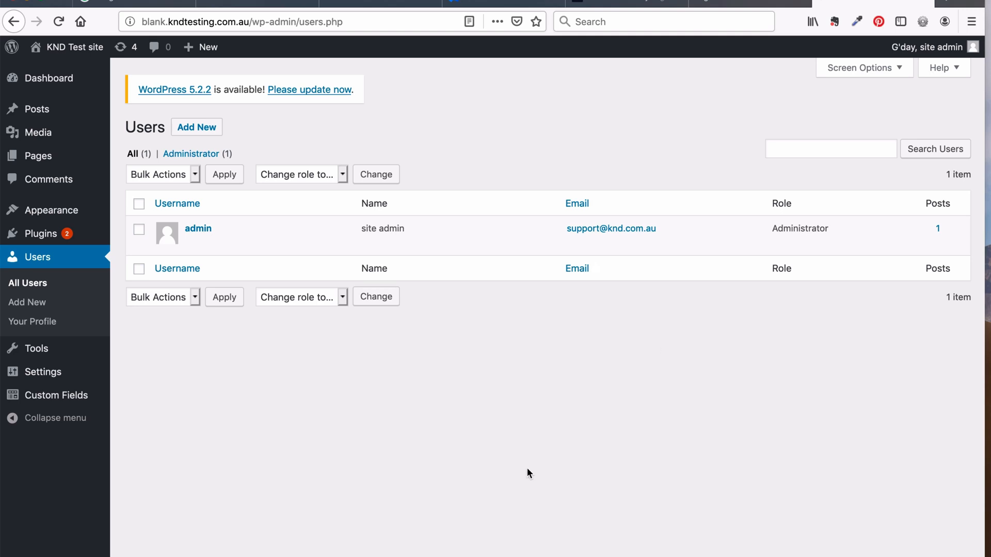
mouse_move(46, 376)
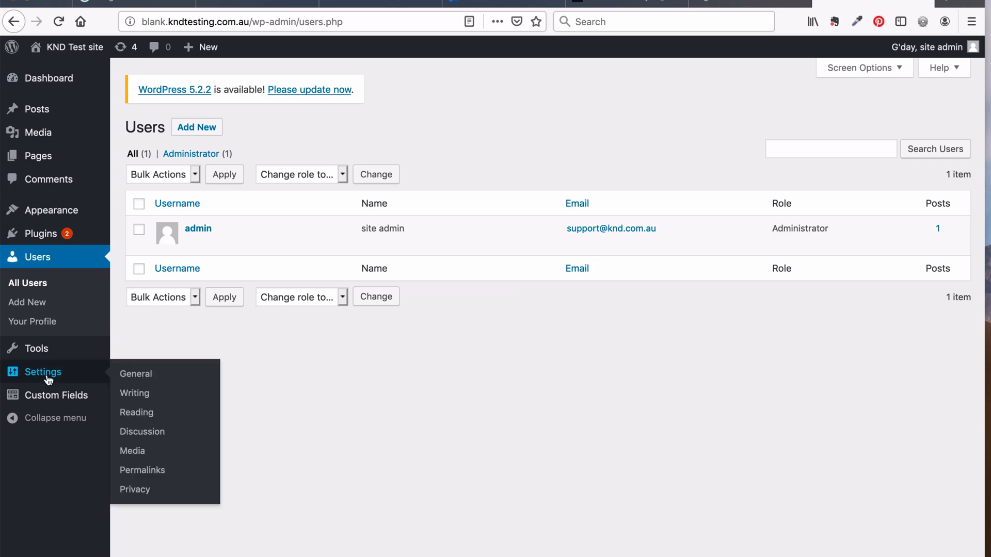
click(137, 375)
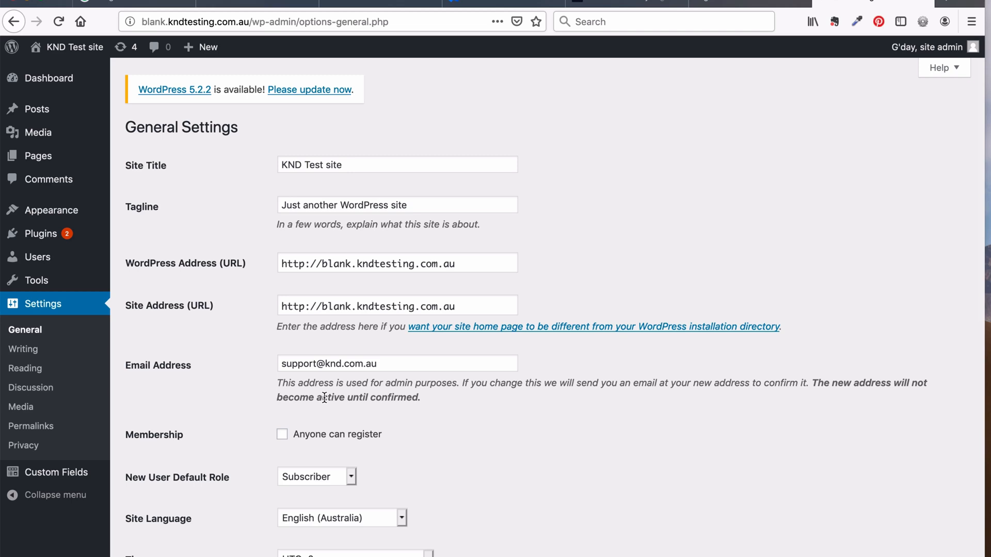
scroll(308, 468, down, 3)
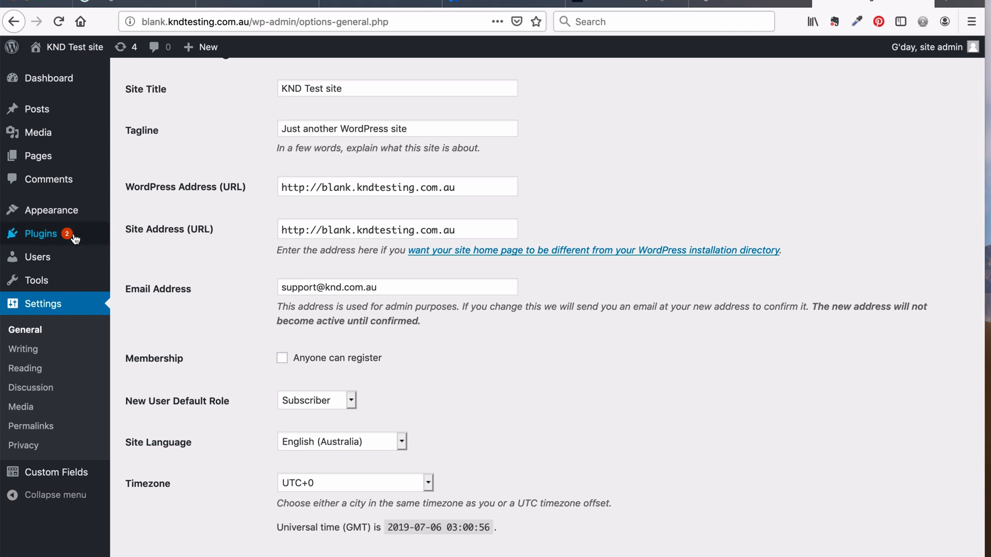
click(133, 258)
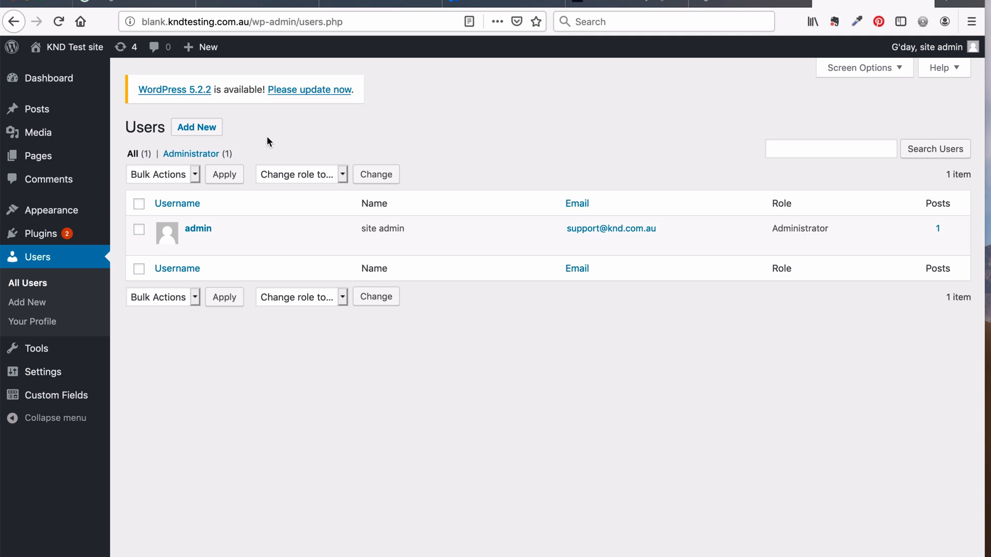
Start a blank new-user form, reviewing the available roles and keeping Subscriber
click(203, 129)
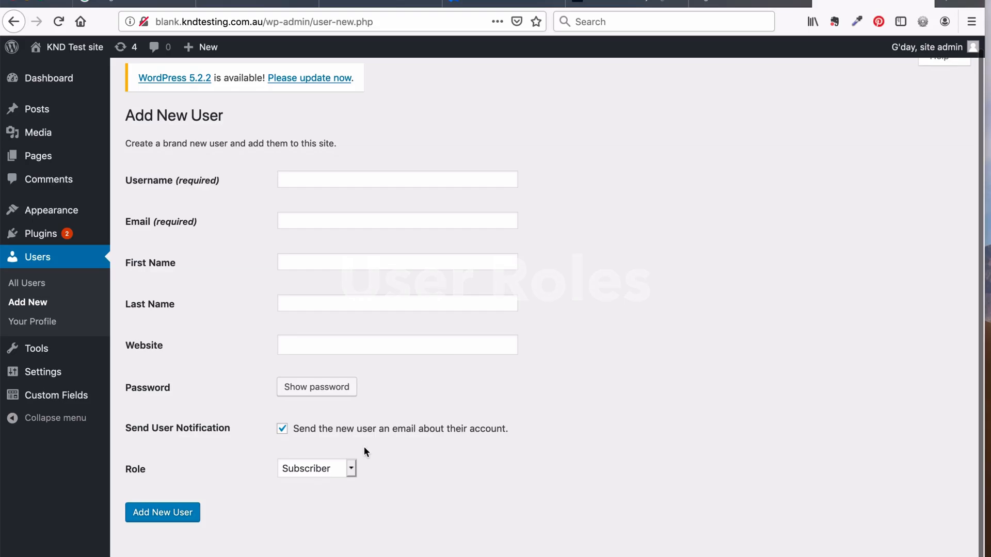
click(343, 464)
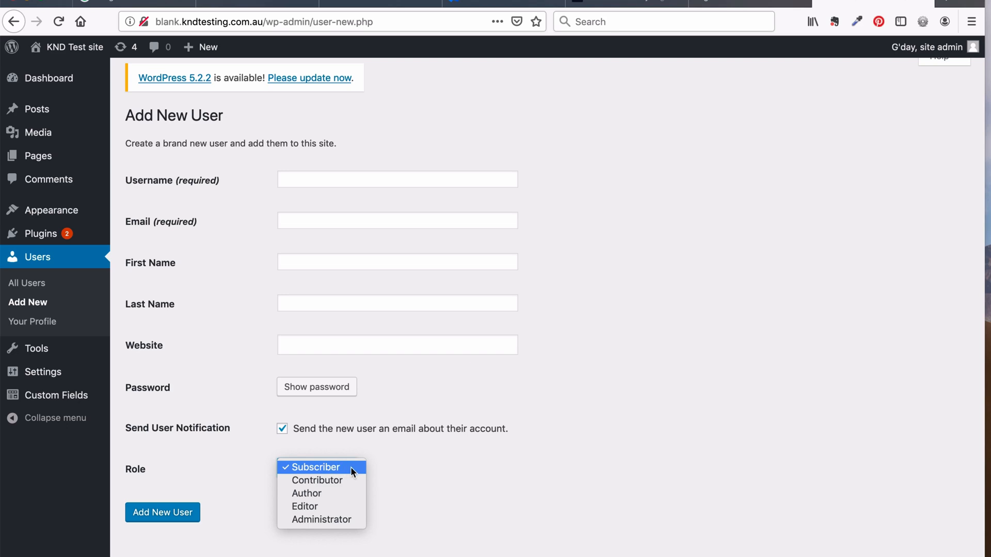
click(351, 467)
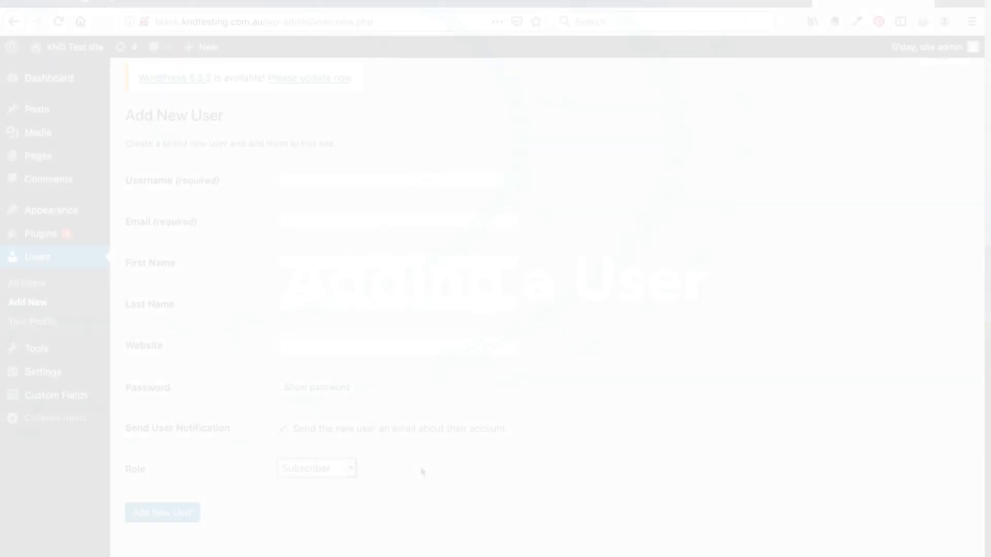
Enter training-admin as the new username
click(443, 176)
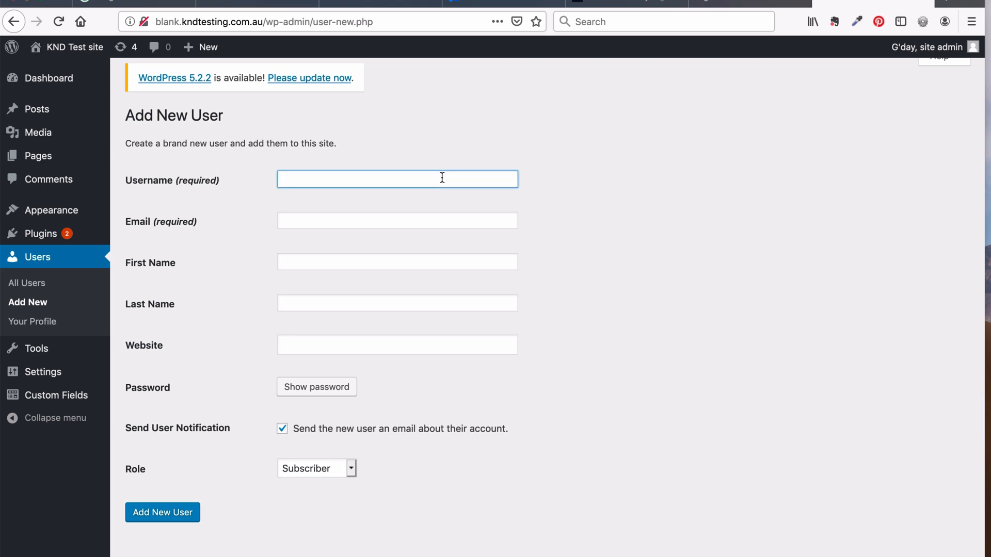
text(training-admin)
Fill in the user's e-mail, first name and last name, and reveal a generated password
key(Tab)
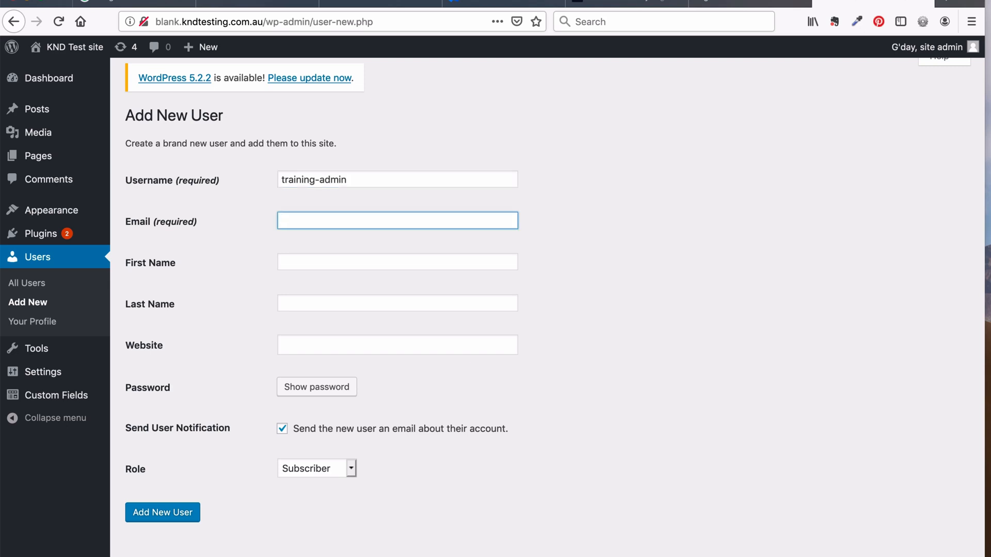
key(Tab)
key(Tab)
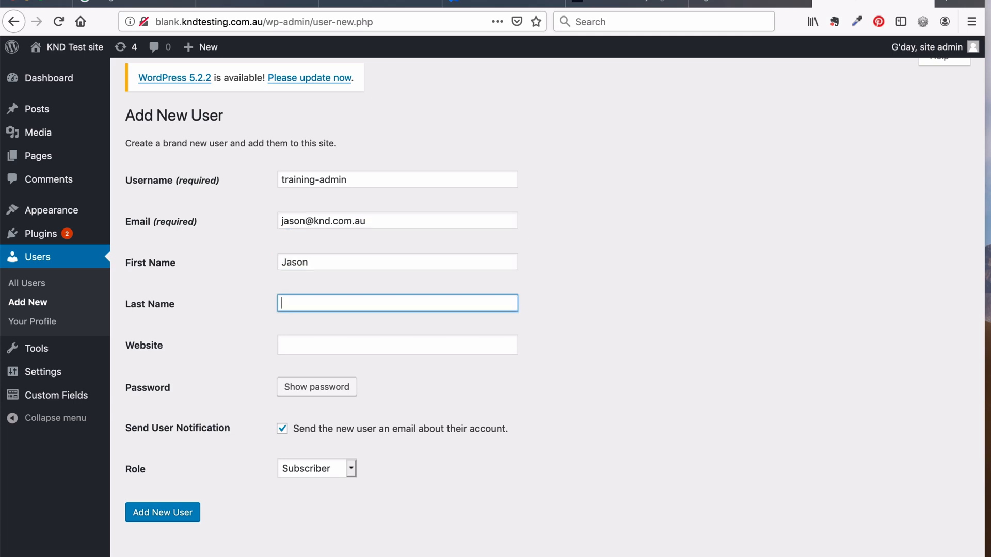
key(Tab)
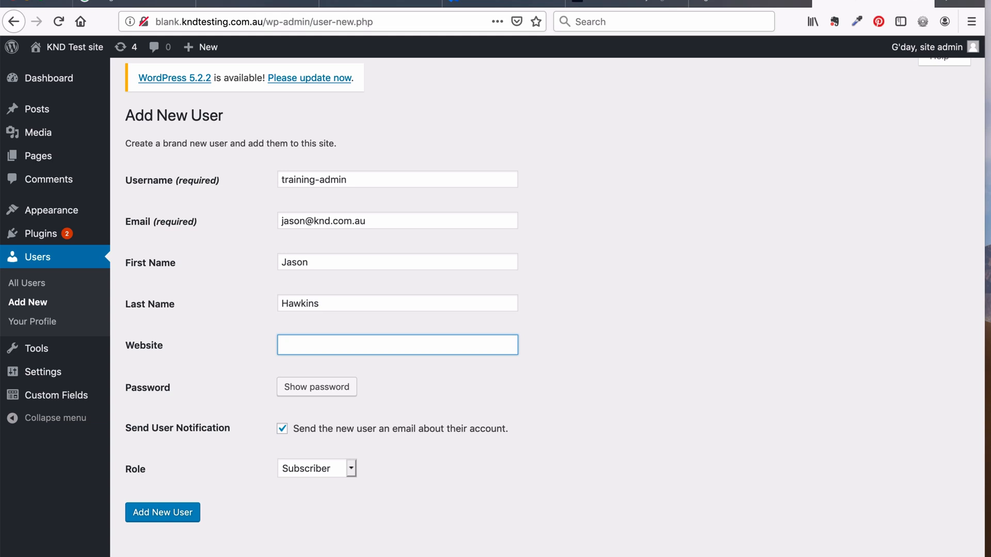
click(341, 388)
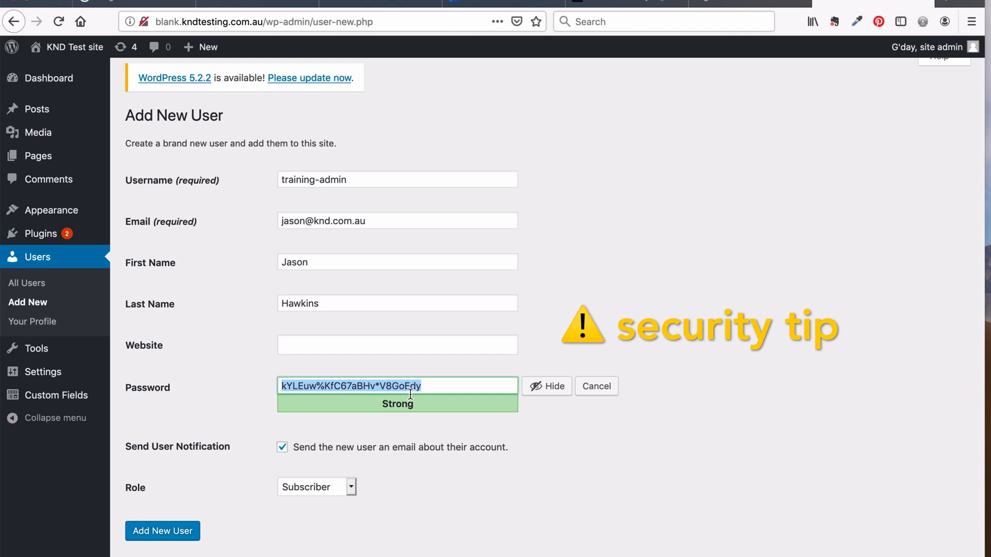
Demo a weak 'password' entry on the strength meter, then replace it with a fresh strong one
text(password)
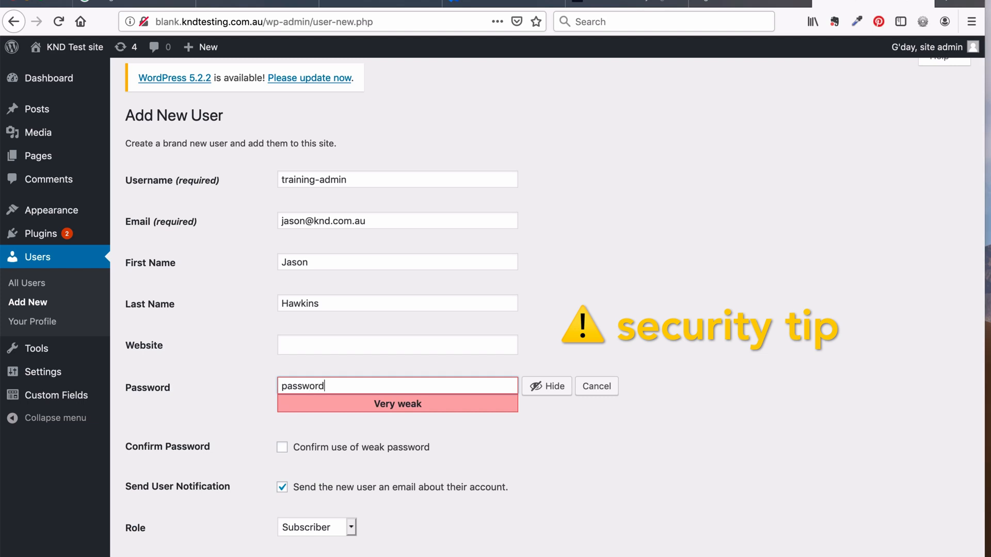
key(BackSpace)
key(BackSpace)
key(BackSpace)
key(BackSpace)
key(BackSpace)
key(BackSpace)
key(BackSpace)
key(BackSpace)
click(596, 386)
click(312, 386)
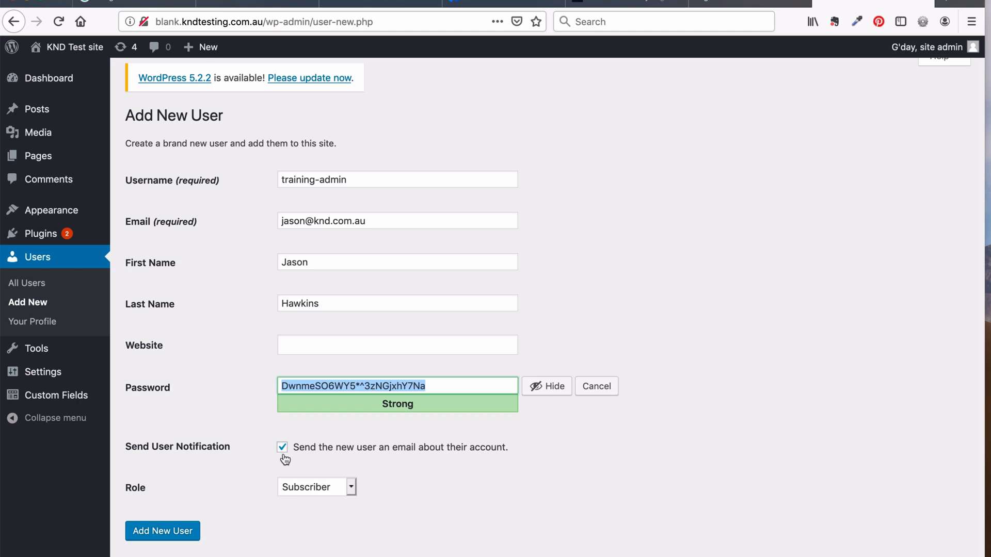
Give the user the Administrator role and create the training-admin account
click(329, 485)
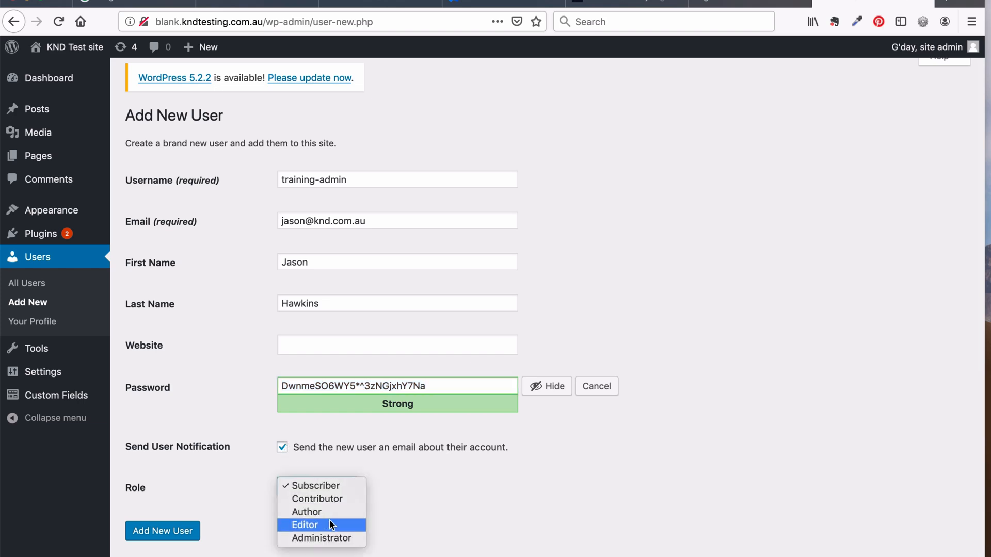
click(330, 537)
click(418, 503)
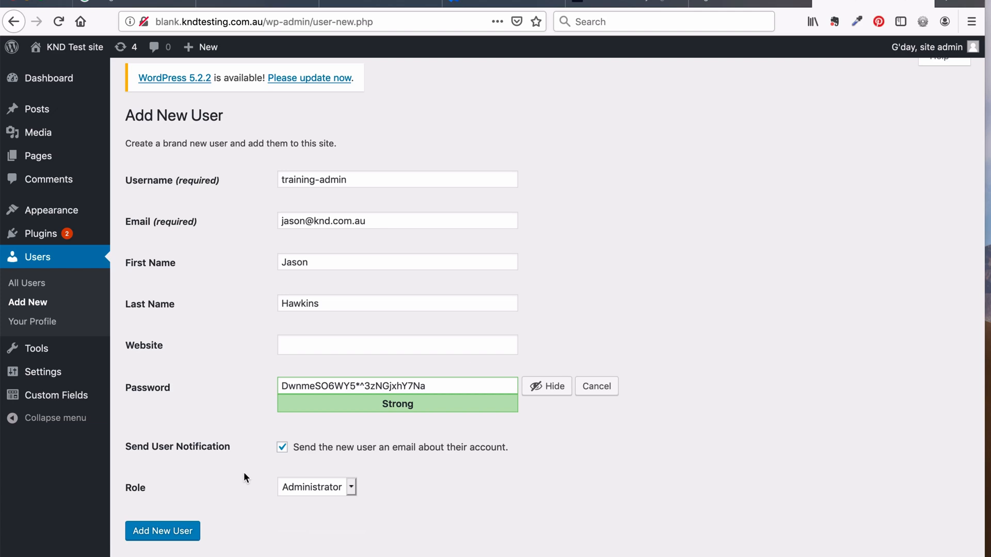
click(179, 533)
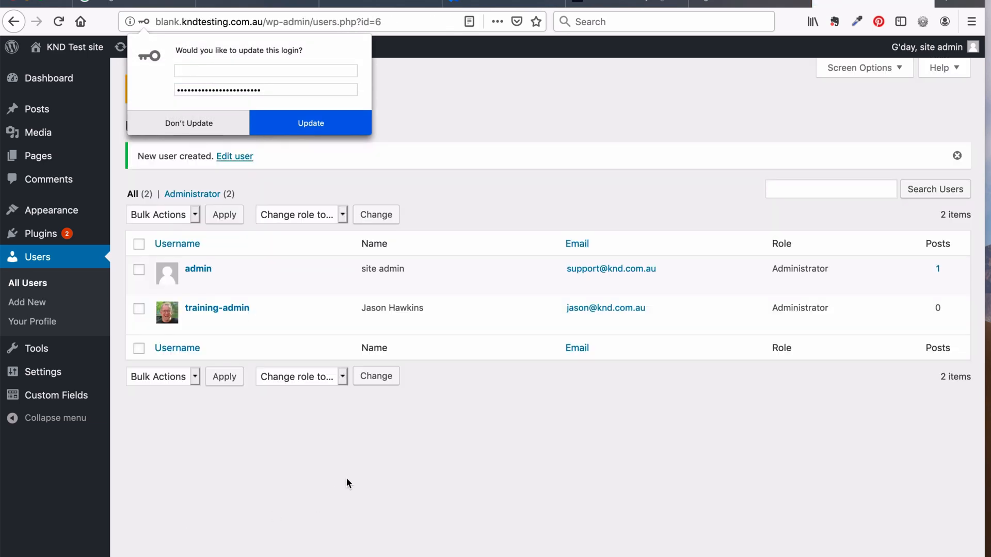
Dismiss the browser's save-login prompt and open training-admin's Edit User page to review it
click(357, 471)
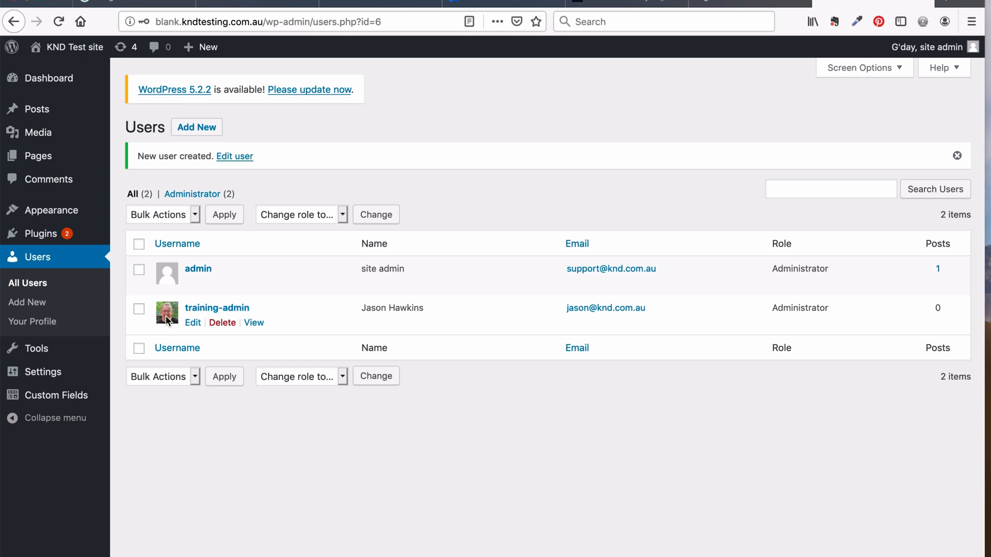
click(199, 308)
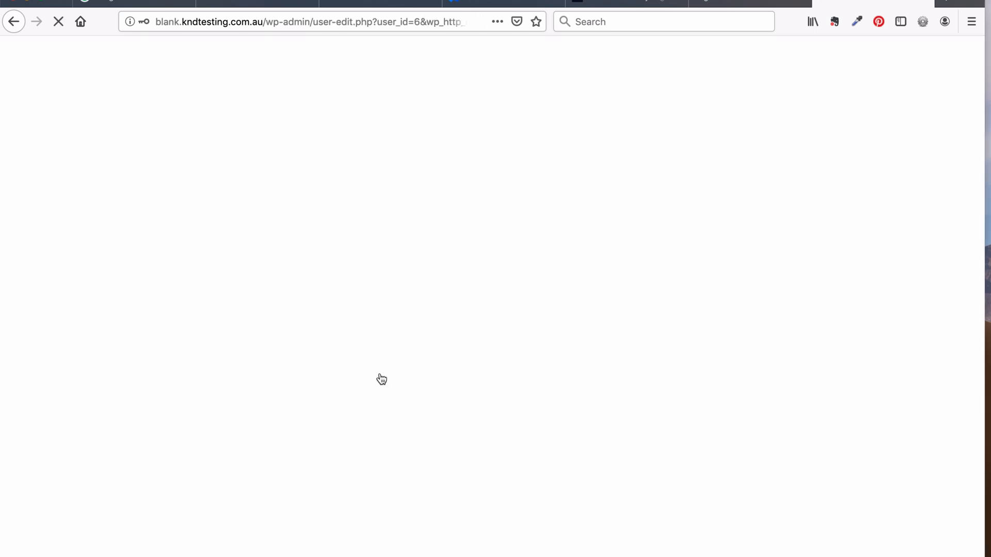
scroll(249, 368, down, 15)
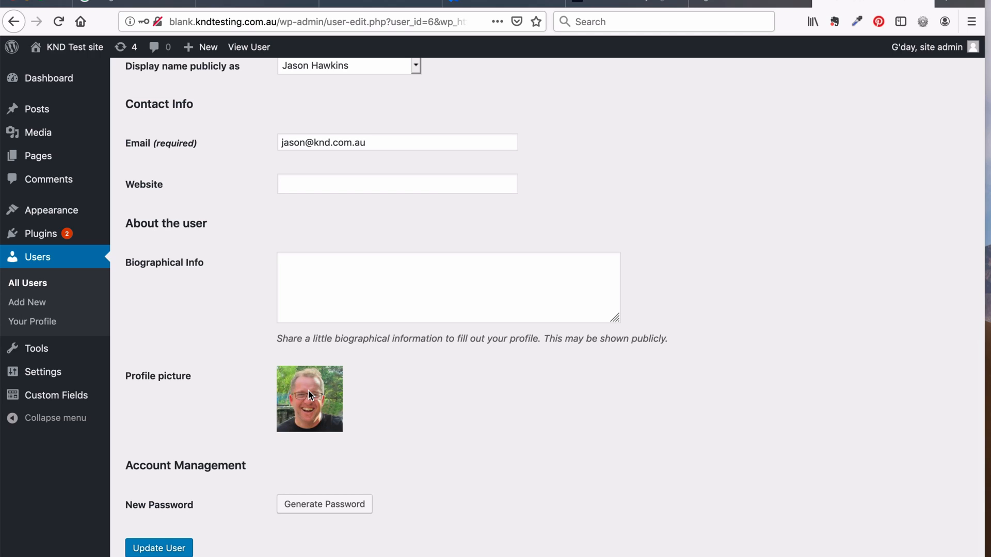
scroll(248, 362, up, 5)
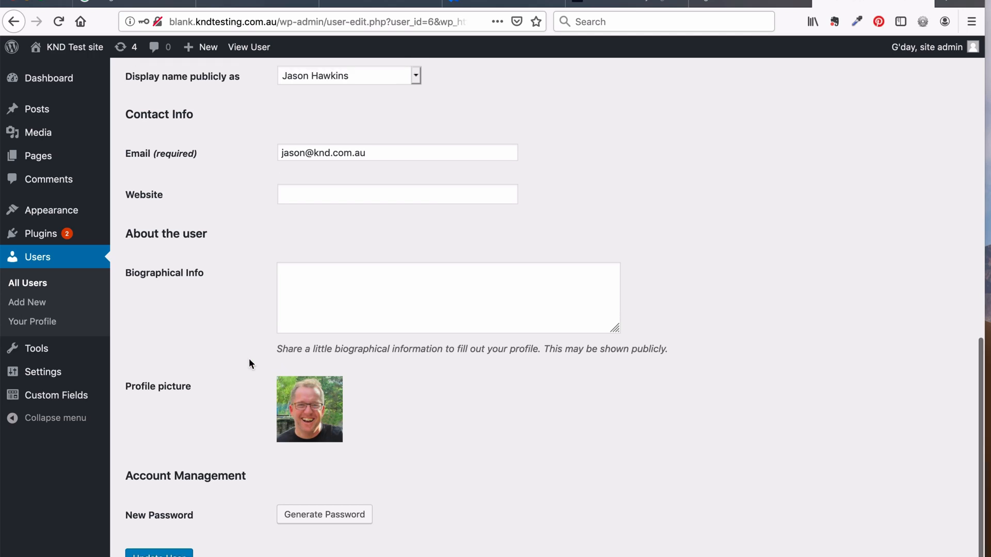
scroll(248, 363, up, 2)
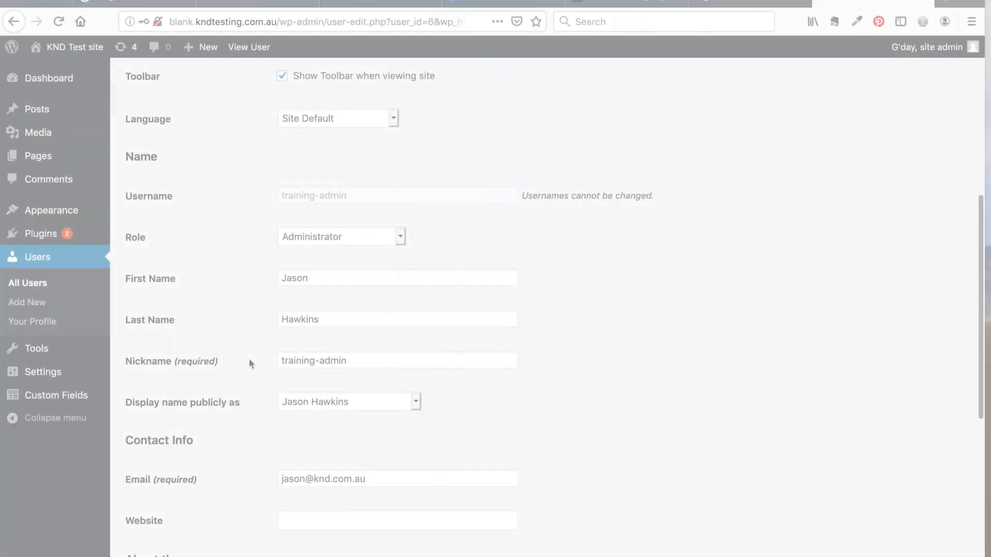
scroll(249, 358, down, 1)
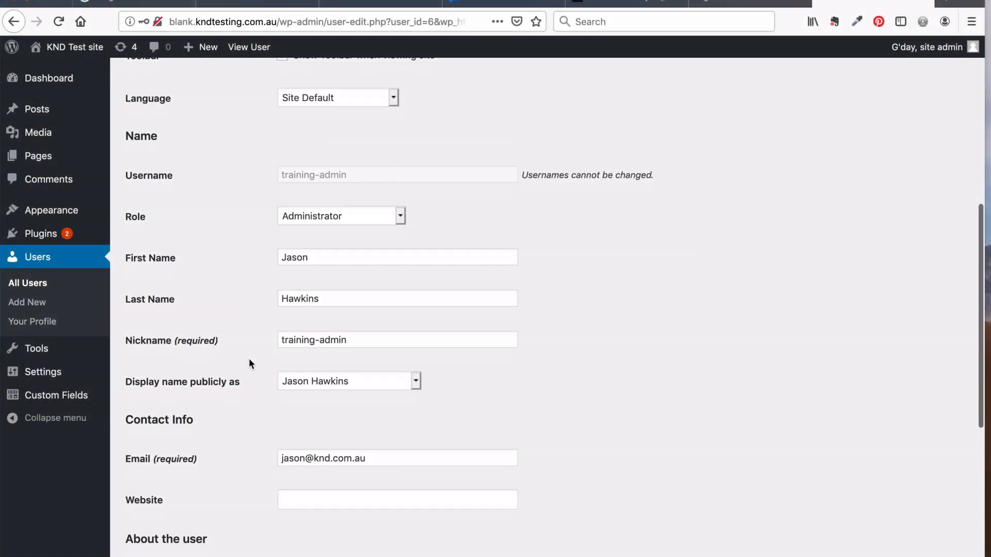
scroll(248, 358, up, 2)
scroll(249, 361, up, 6)
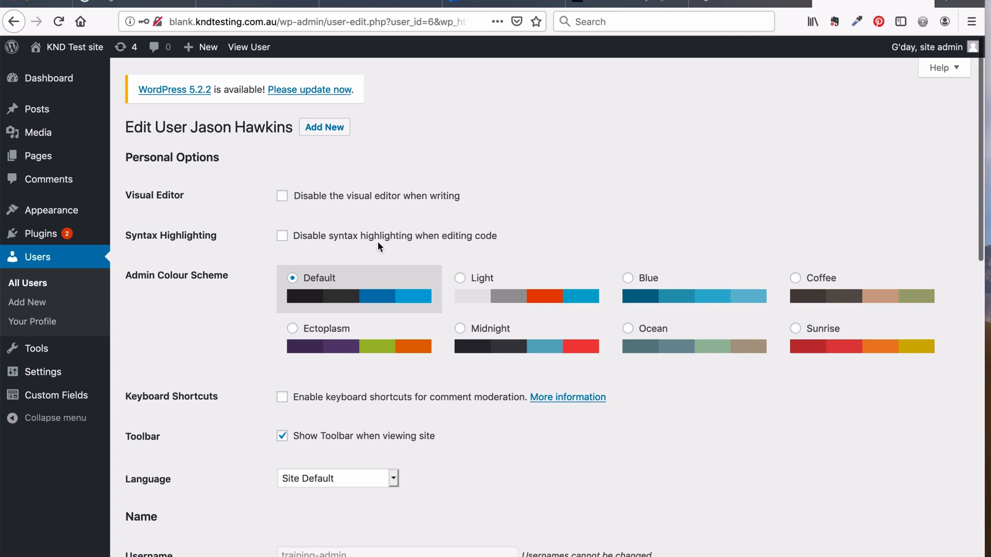
scroll(380, 243, down, 3)
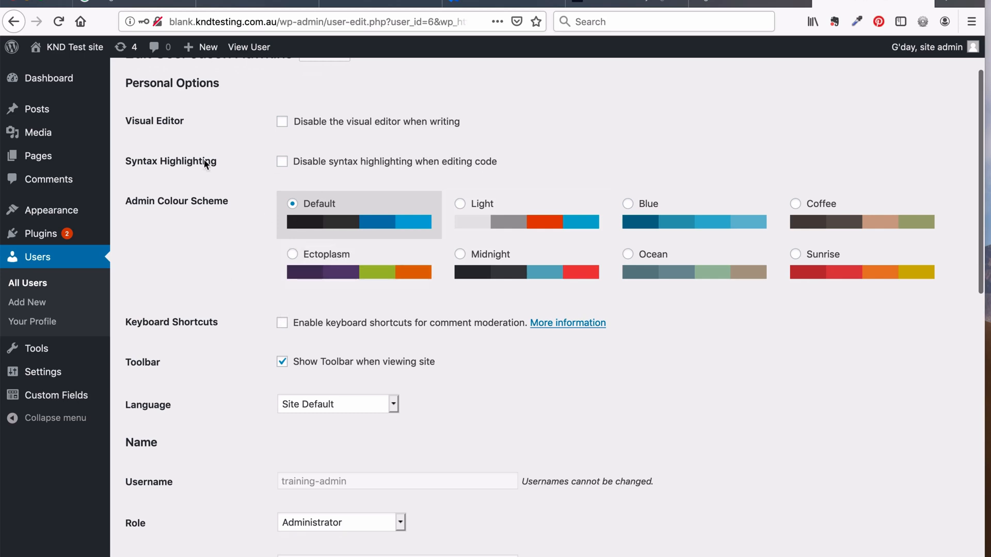
scroll(220, 311, down, 5)
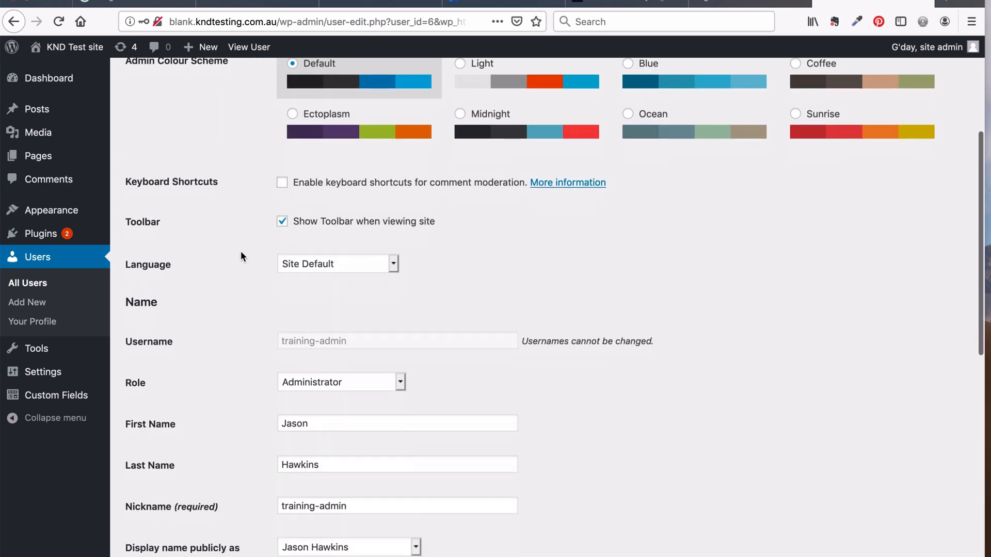
scroll(248, 249, down, 1)
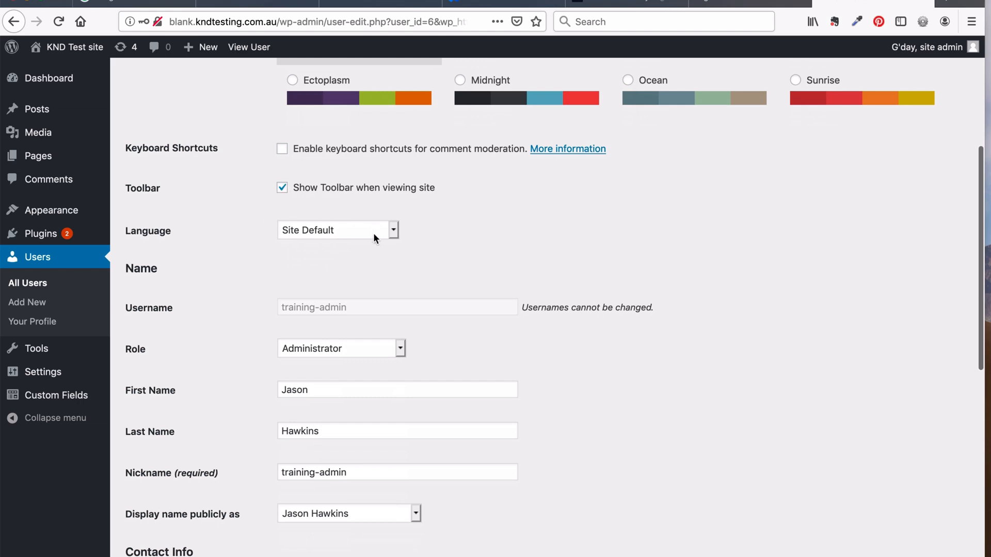
scroll(239, 286, down, 5)
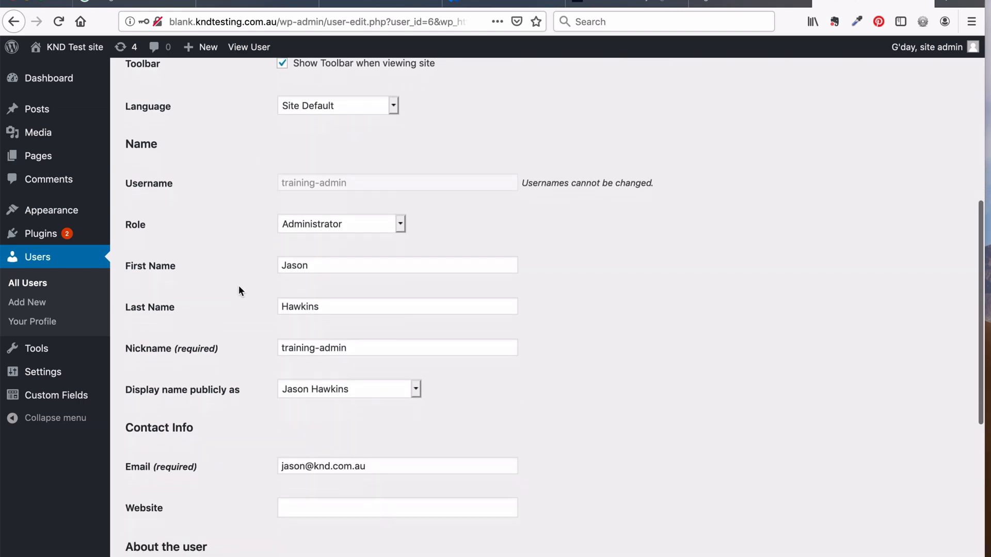
scroll(239, 287, down, 3)
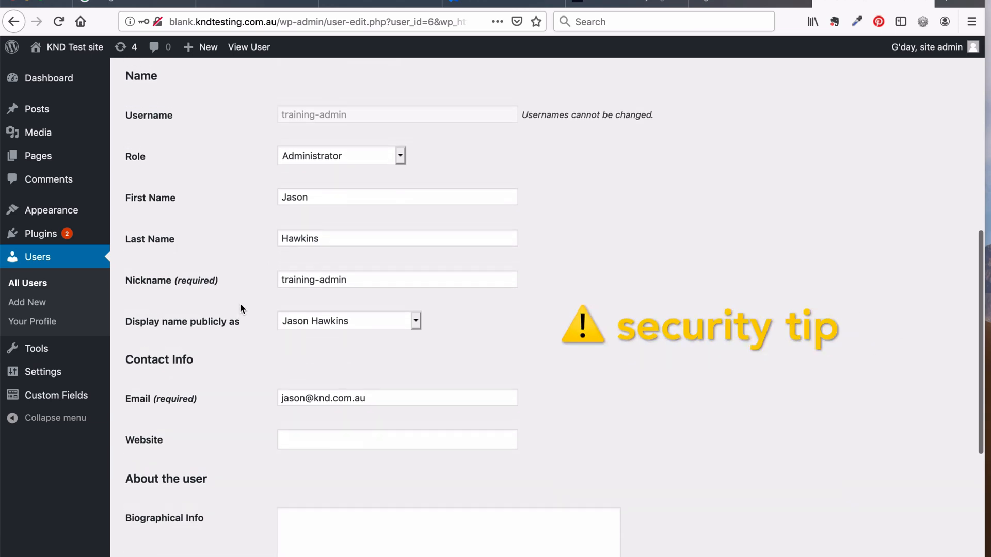
scroll(267, 310, up, 2)
Replace the training-admin nickname with the user's first name
drag(347, 315, 267, 312)
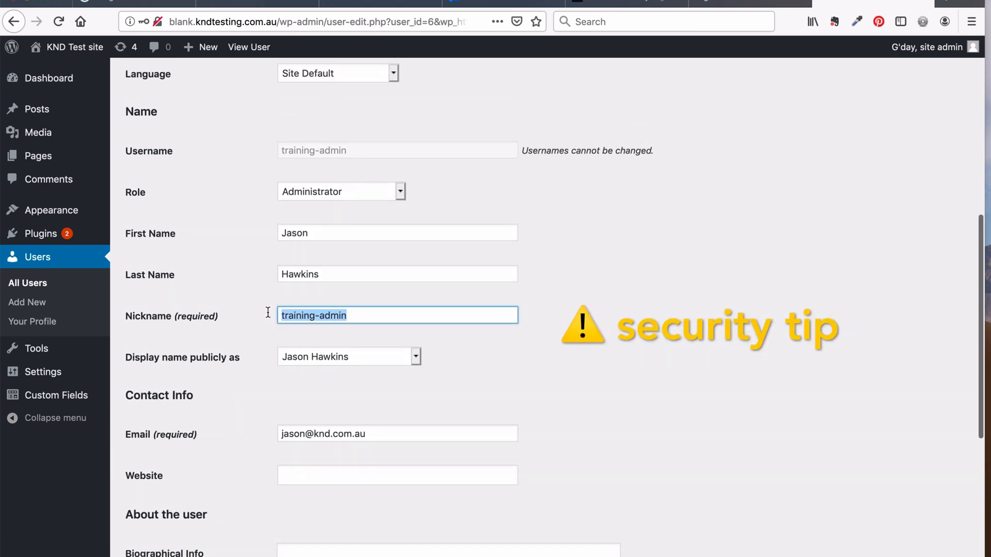
text(Json)
key(BackSpace)
key(BackSpace)
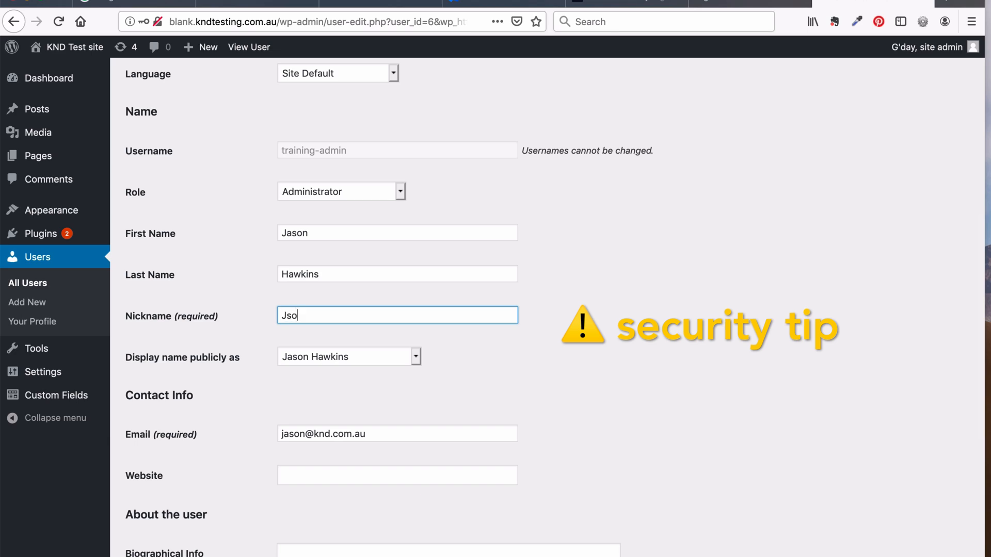
key(BackSpace)
text(ason)
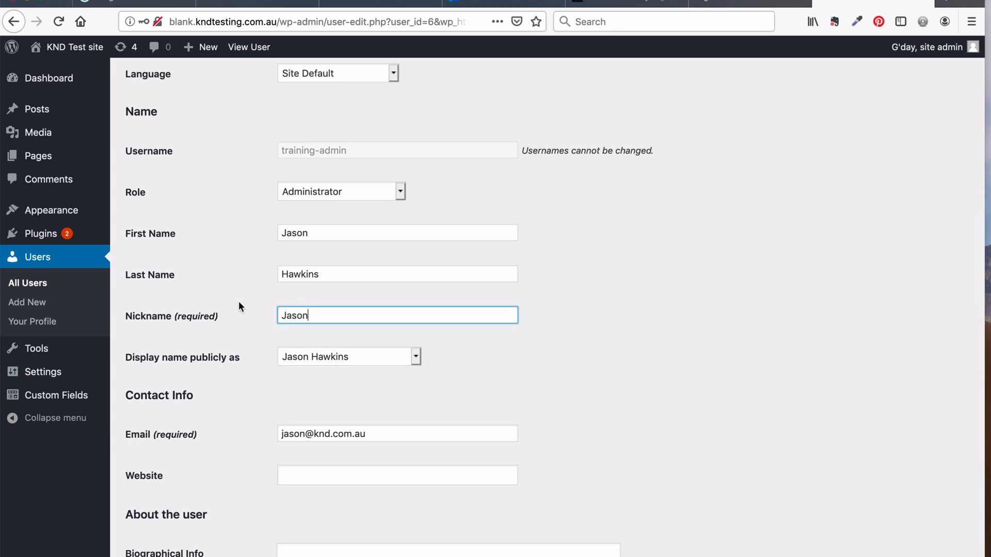
click(239, 304)
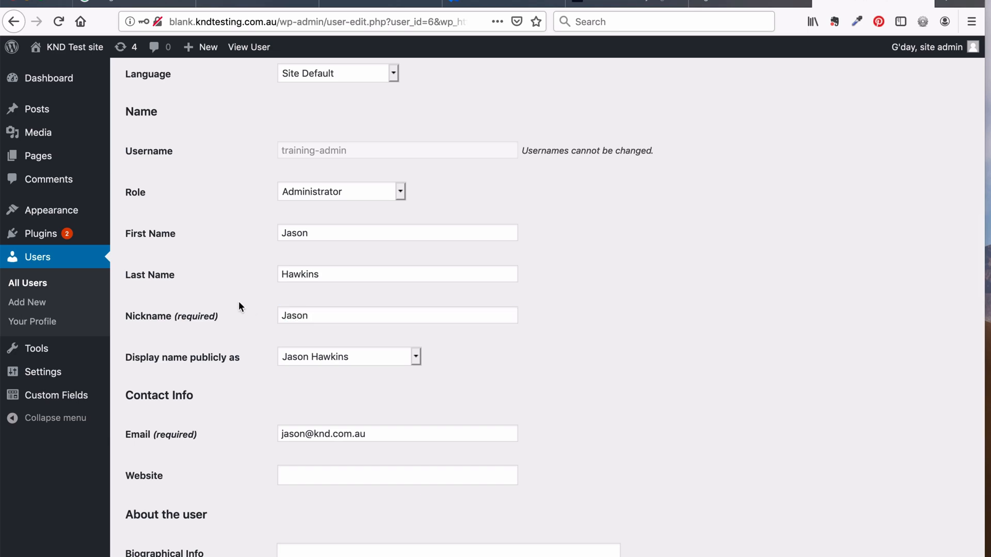
Display only the first name publicly, then check the other site's iThemes Security lockout log
click(297, 359)
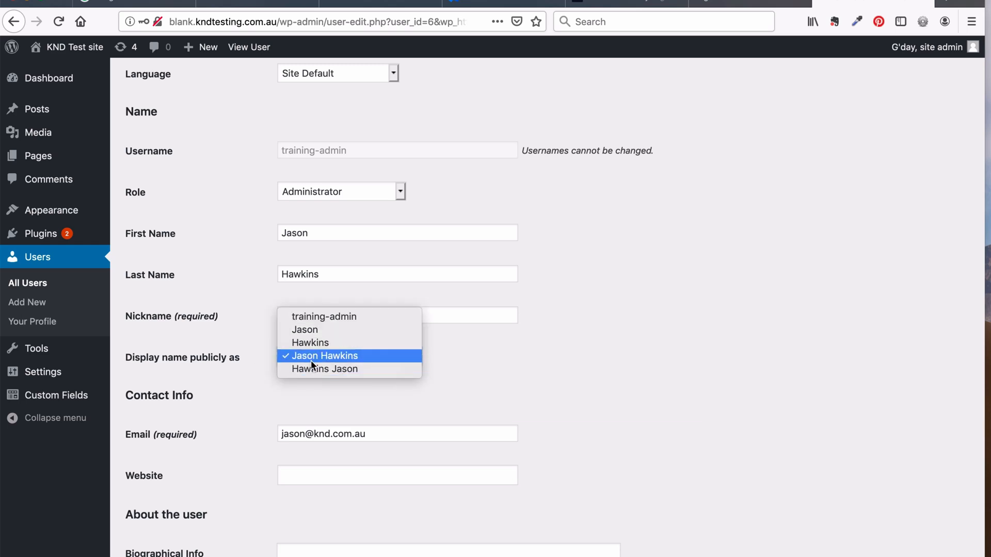
click(321, 330)
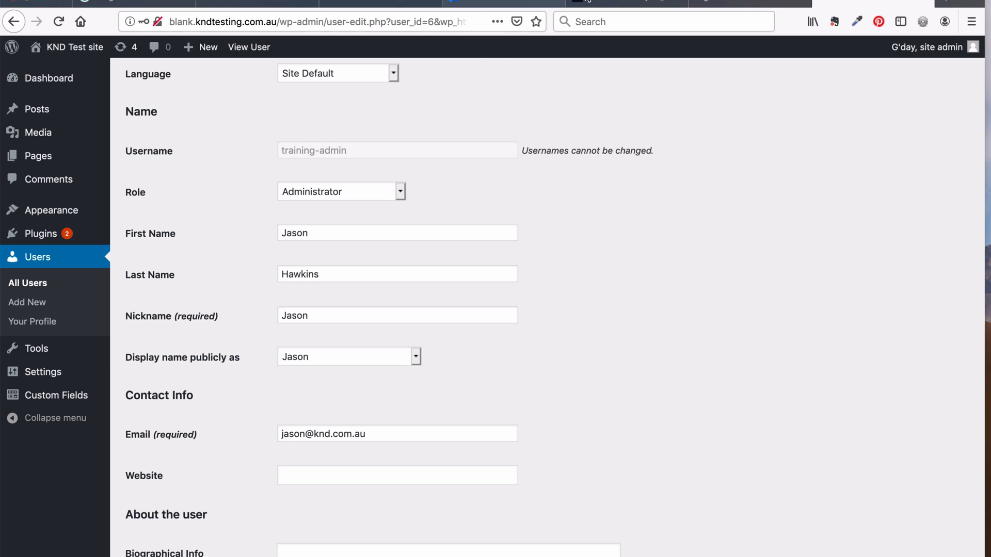
click(607, 3)
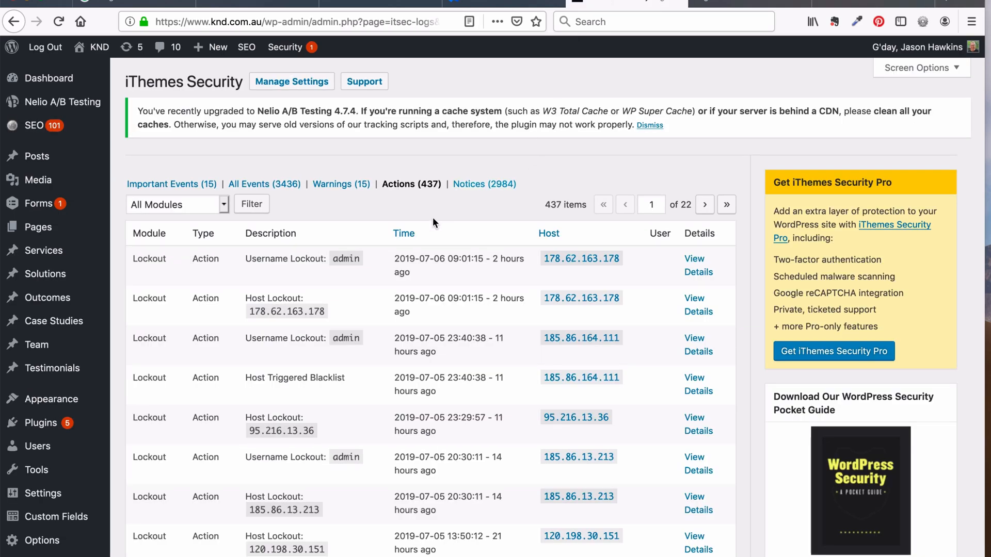
Go back to the test site's tab showing training-admin's Edit User page
mouse_move(362, 297)
click(850, 2)
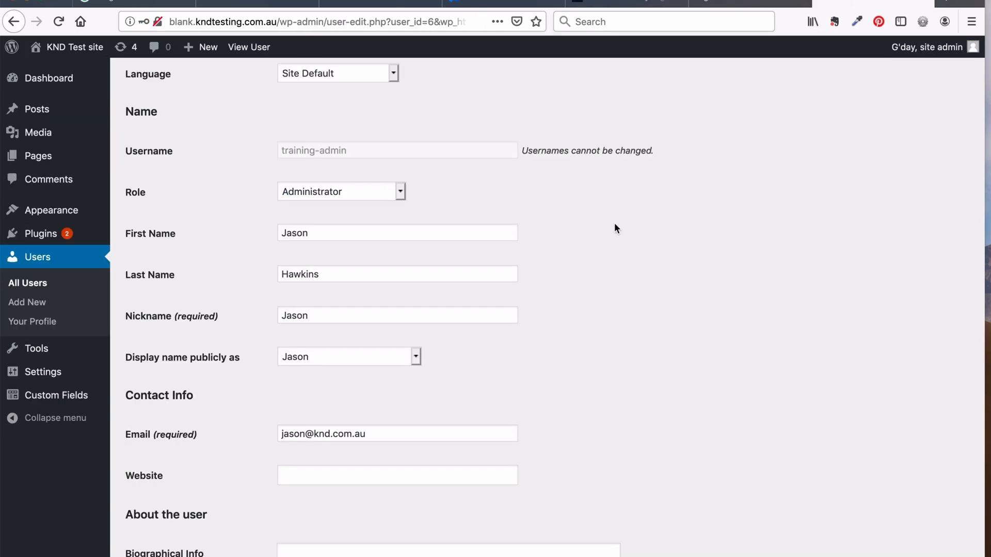
Set 'Display name publicly as' back to the user's full name
click(314, 357)
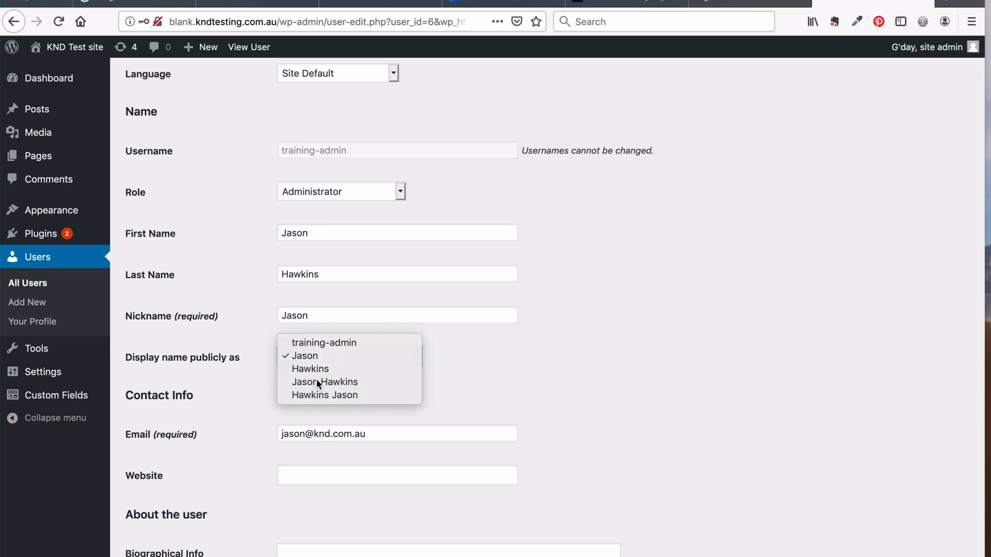
click(317, 380)
scroll(515, 392, down, 3)
scroll(517, 393, down, 4)
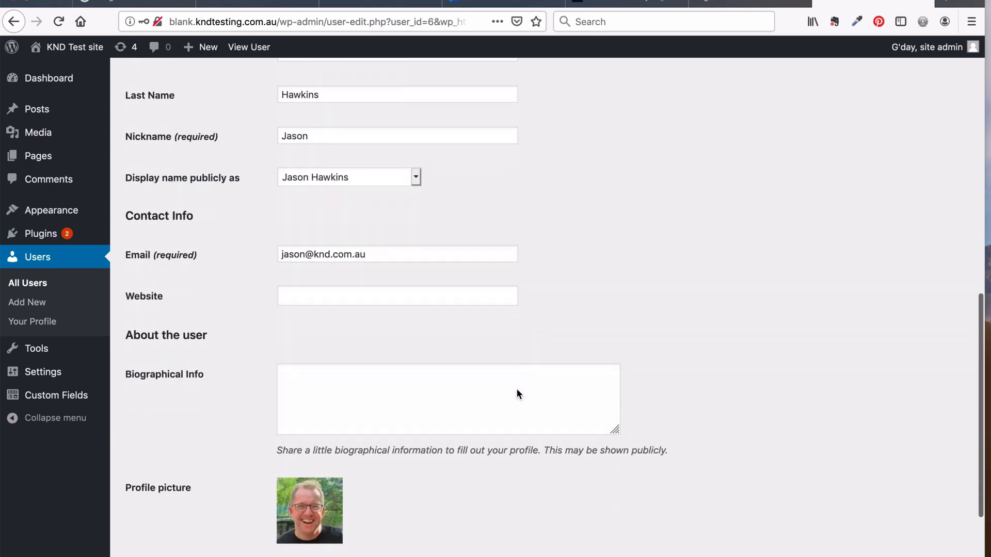
scroll(518, 394, up, 2)
Save the profile with Update User and return to All Users
click(440, 386)
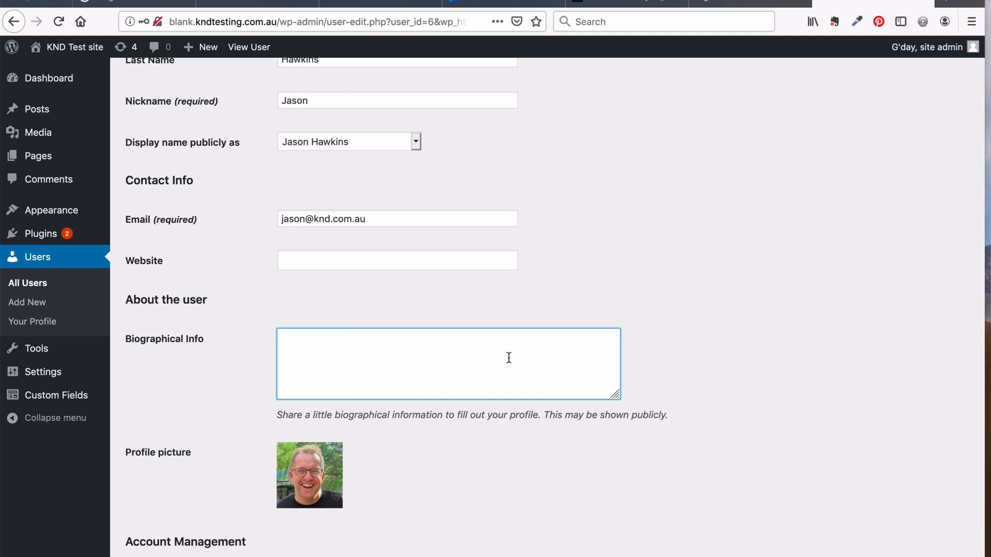
scroll(511, 359, down, 2)
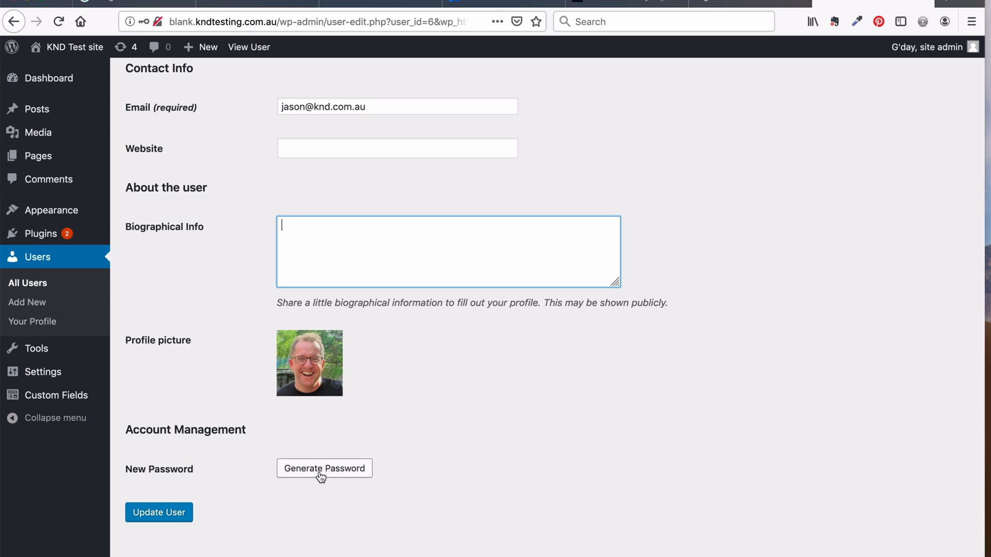
click(458, 388)
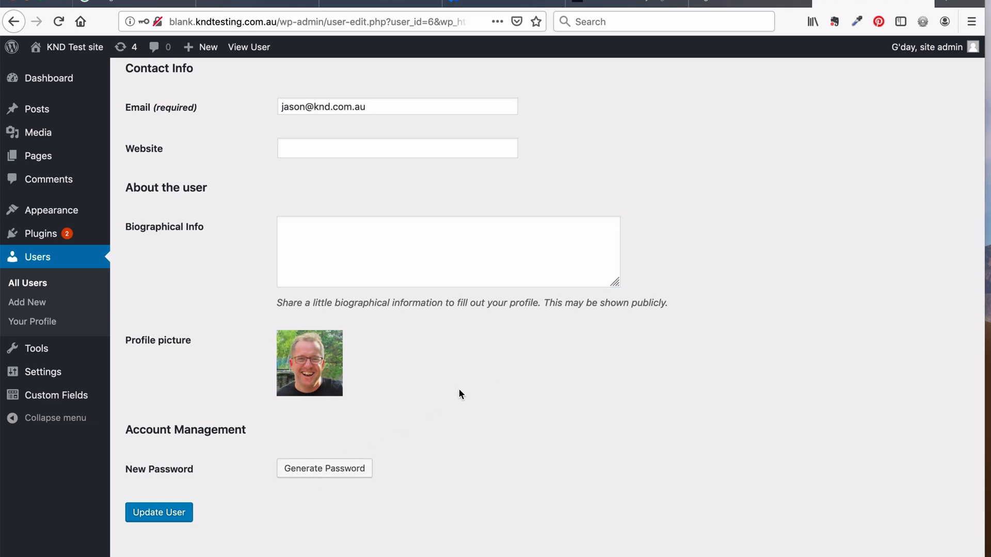
click(177, 514)
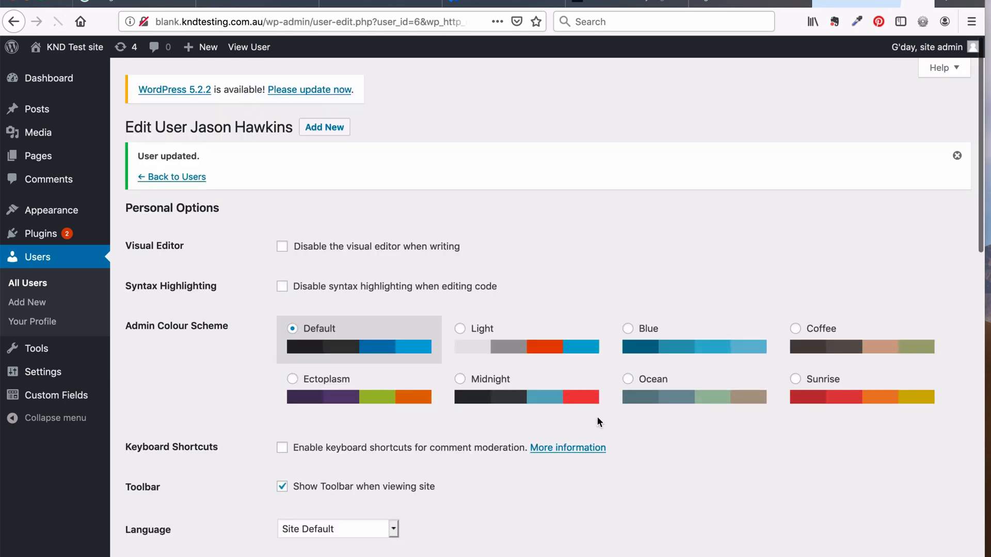
scroll(607, 460, down, 8)
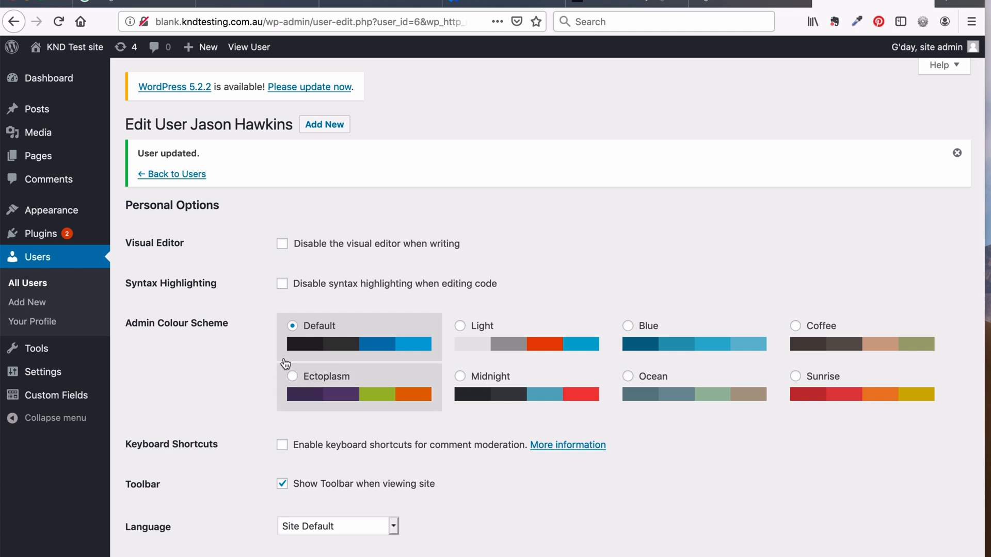
click(38, 284)
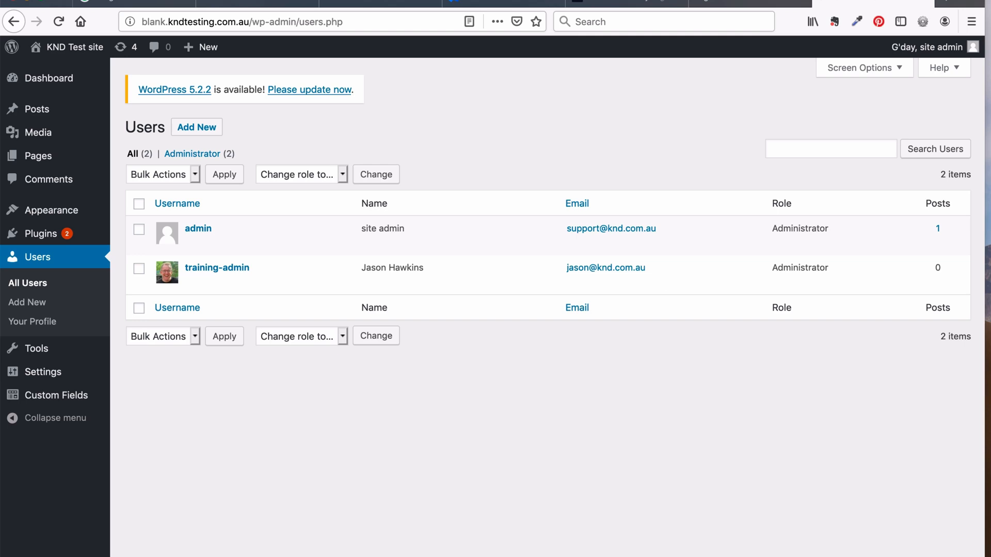
In Mail, read the New User Registration and username/password emails and follow the set-password link
click(158, 546)
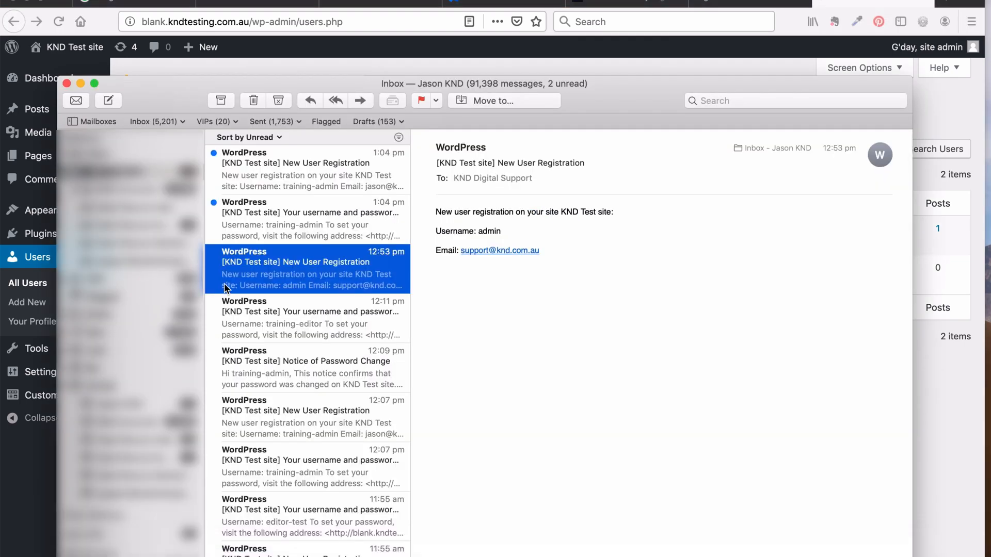
click(289, 169)
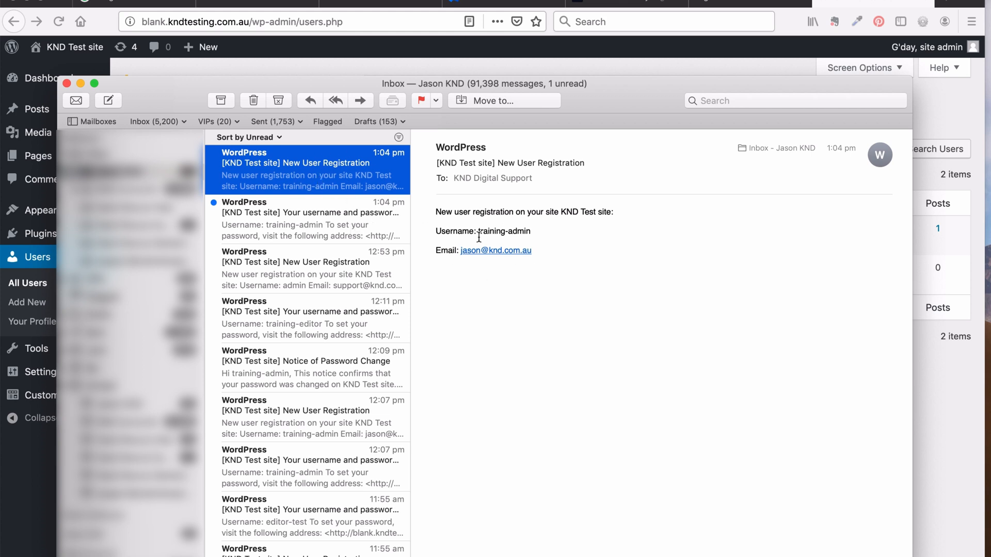
click(364, 214)
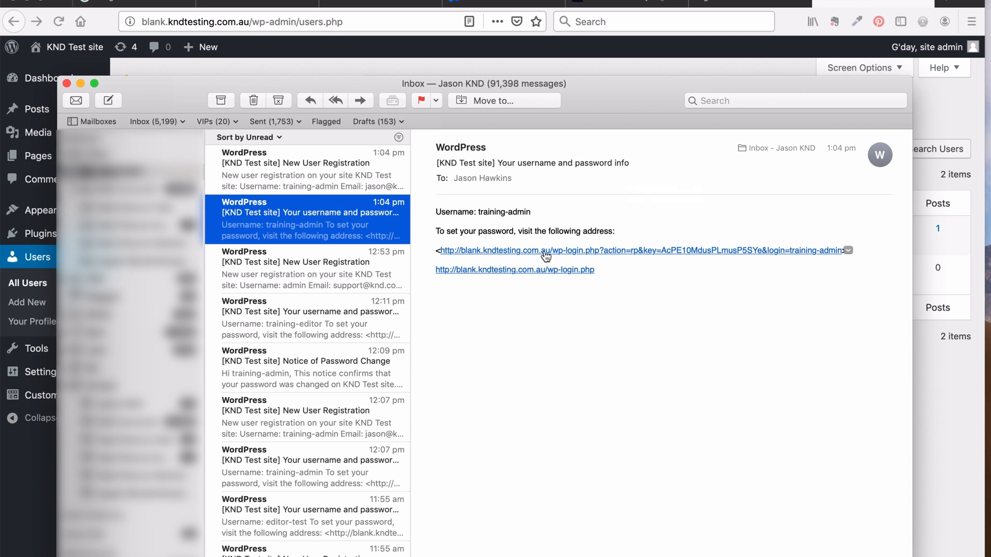
click(597, 253)
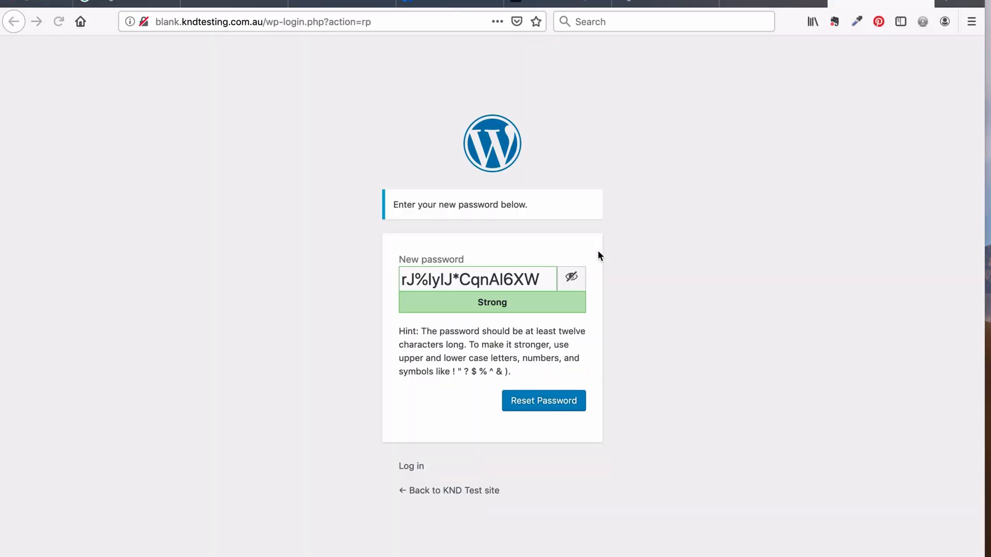
Copy the generated password and reset training-admin's password to it
triple_click(529, 281)
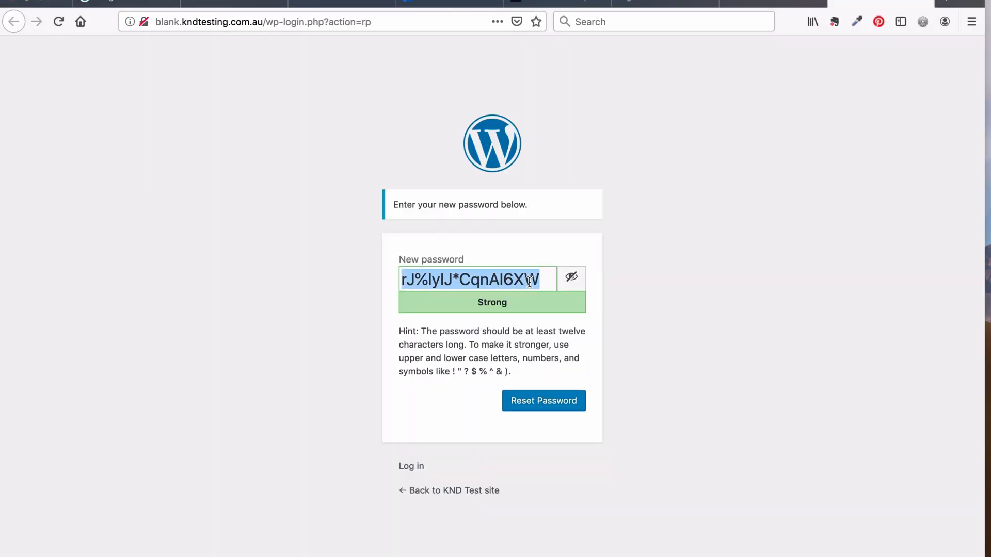
click(663, 280)
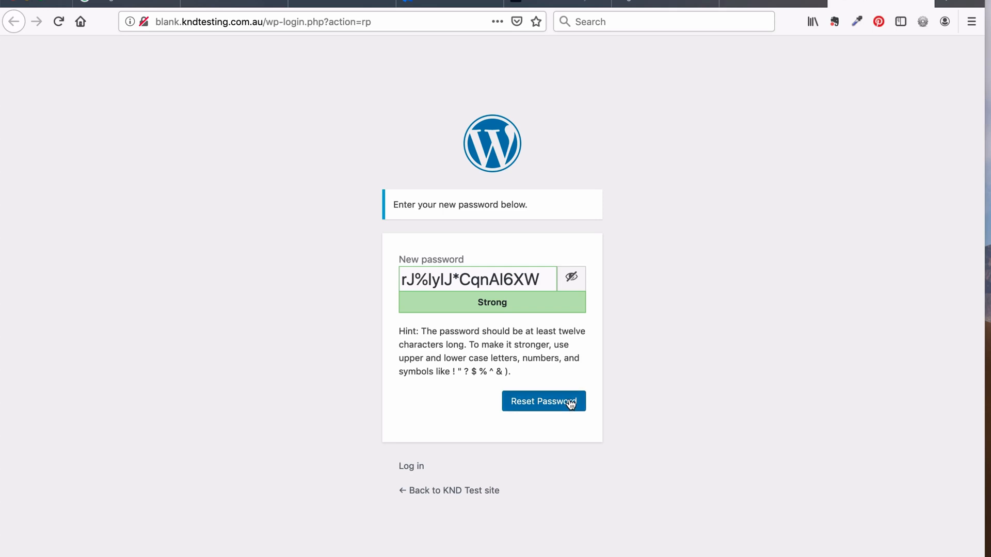
click(571, 404)
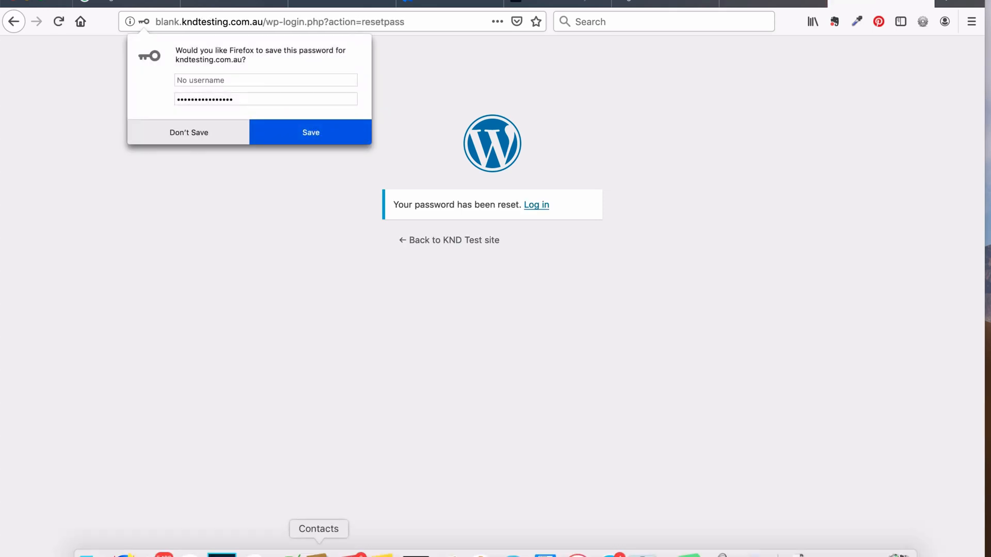
Paste the new password on line 6 of the access dets notes in Coda
click(283, 551)
click(170, 296)
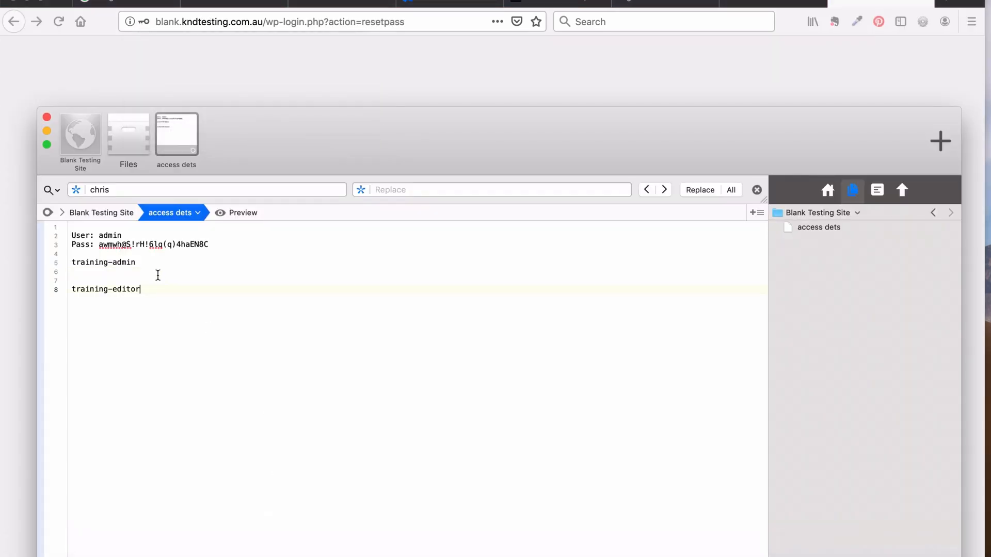
click(156, 271)
key(super+v)
click(369, 71)
click(538, 205)
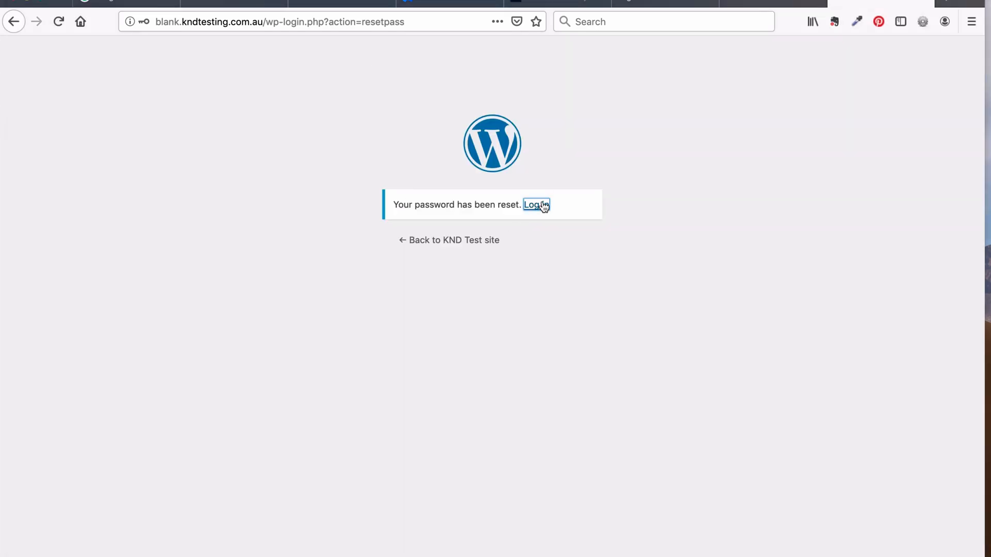
Log in as training-admin with the pasted new password, declining Firefox's save-login offer
click(496, 291)
key(super+v)
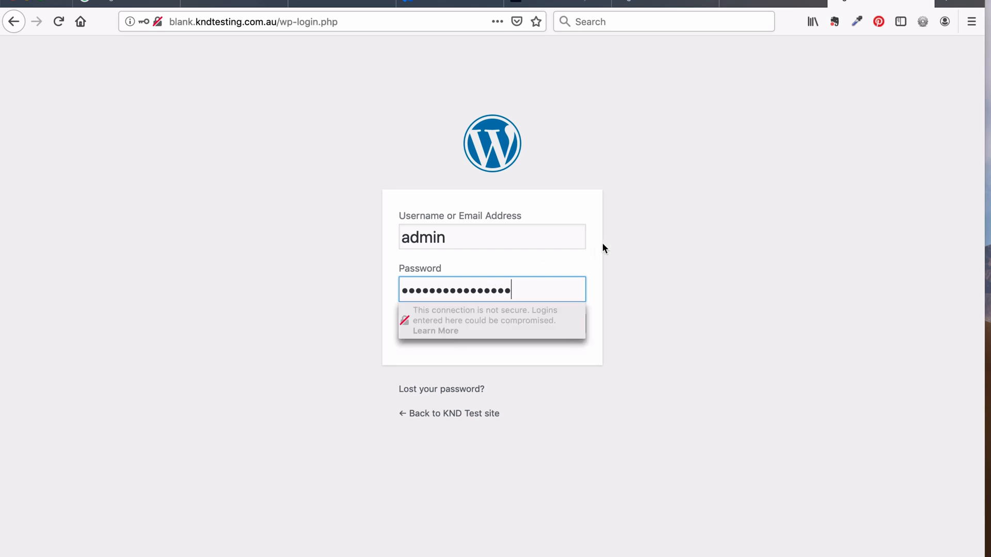
click(403, 235)
text(trainnig)
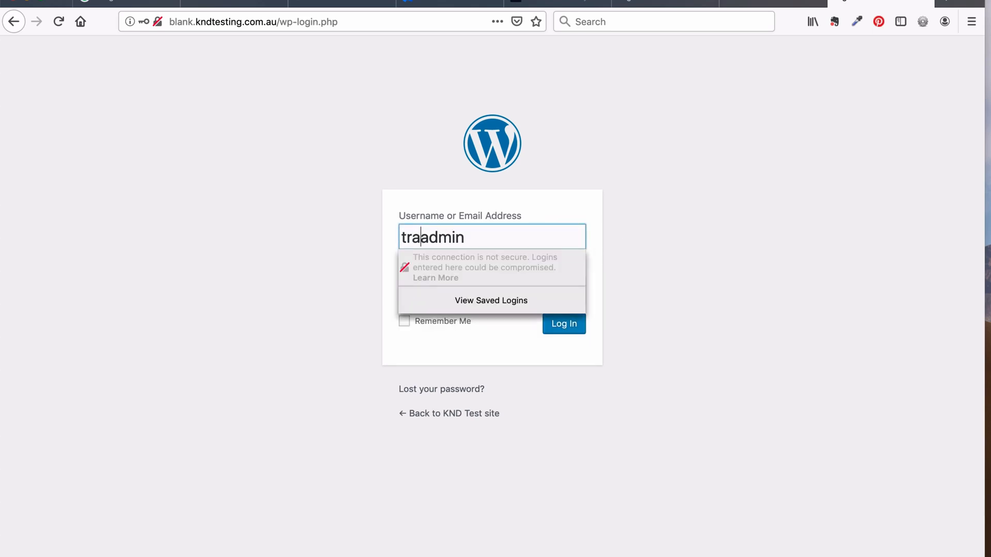
key(BackSpace)
key(BackSpace)
key(BackSpace)
text(ing-)
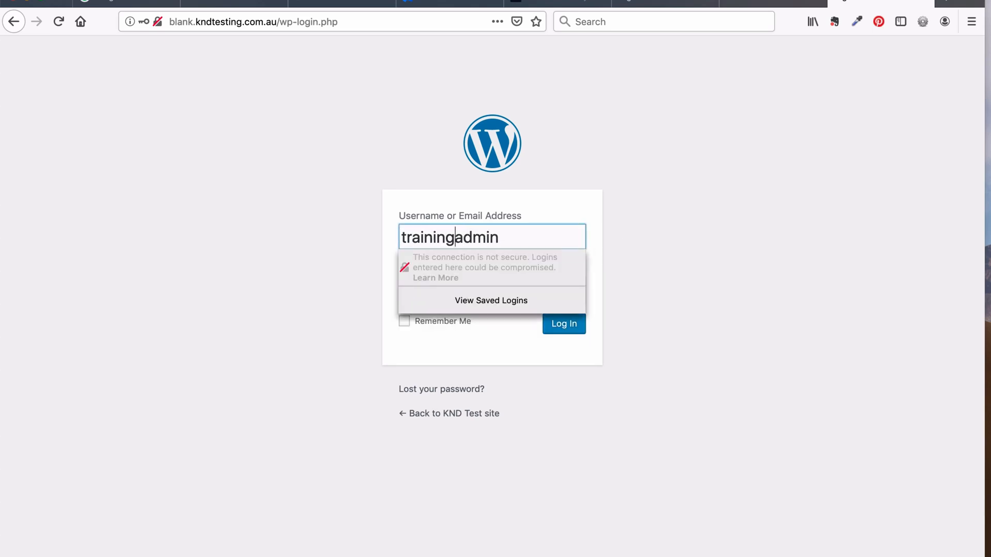
click(324, 242)
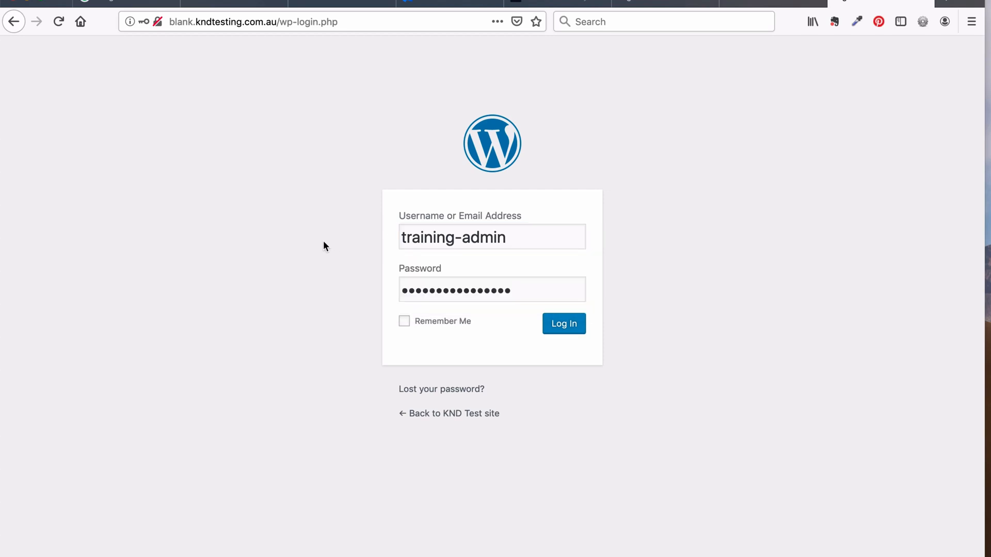
click(574, 329)
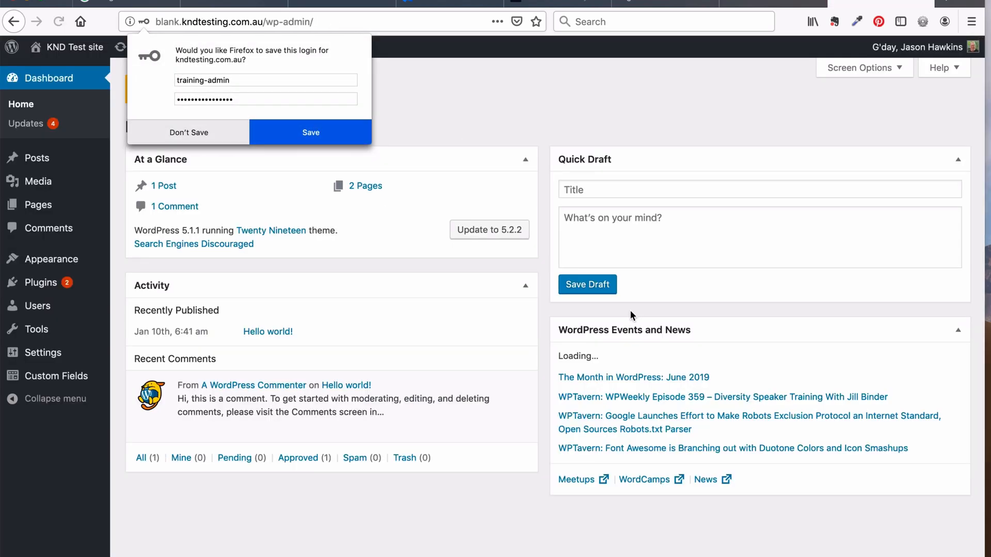
click(504, 103)
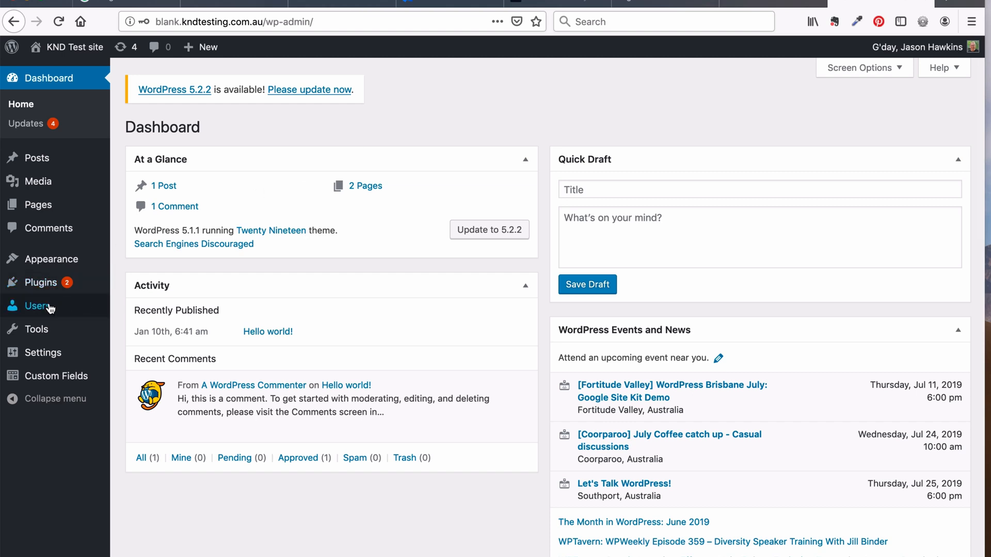
Delete the 'admin' user from the Users list, attributing all its content to training-admin
click(130, 307)
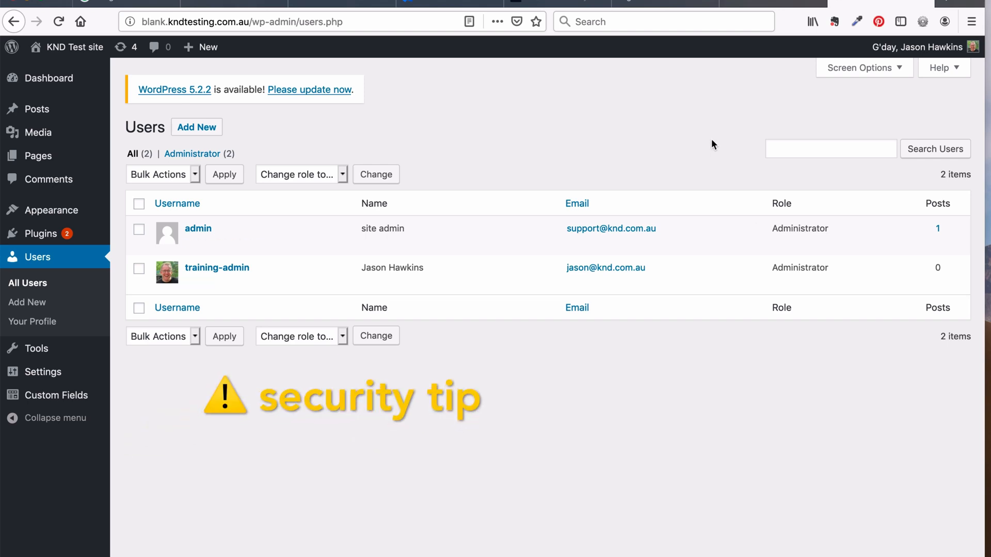
mouse_move(199, 230)
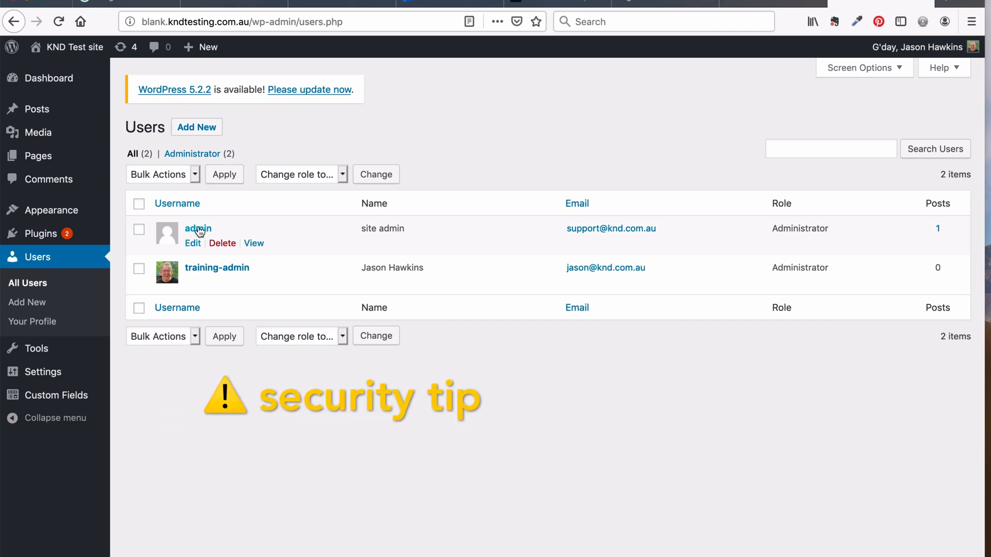
click(222, 243)
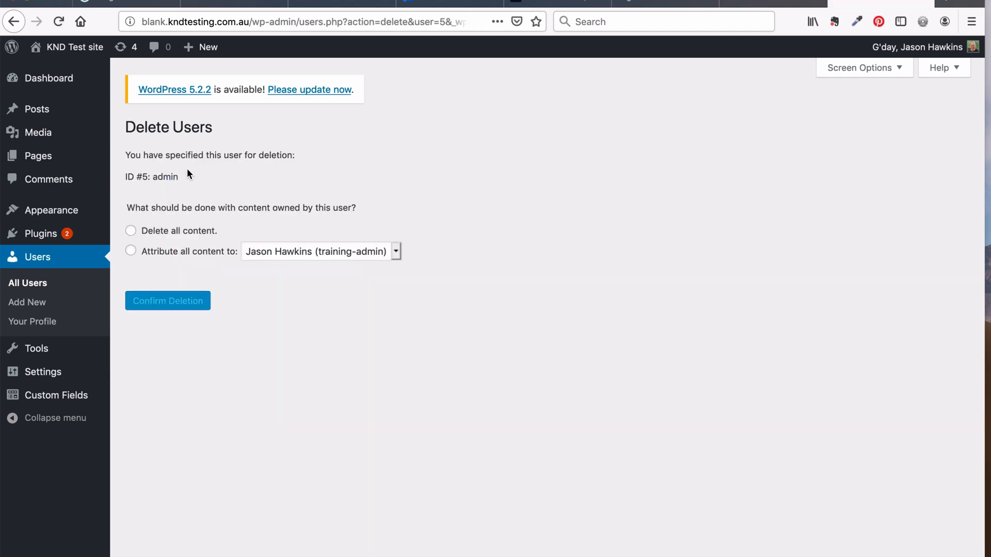
double_click(166, 177)
click(131, 251)
click(278, 250)
click(278, 250)
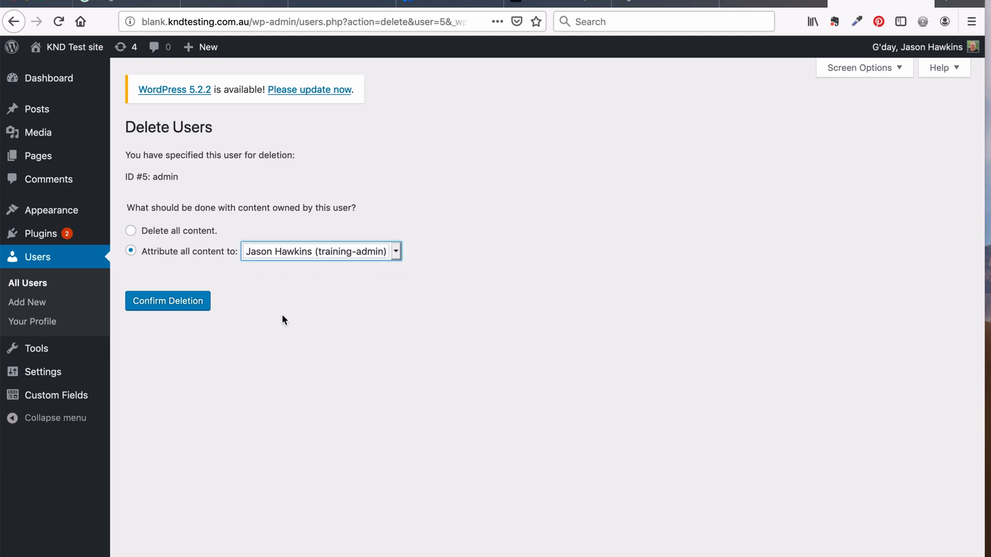
click(196, 307)
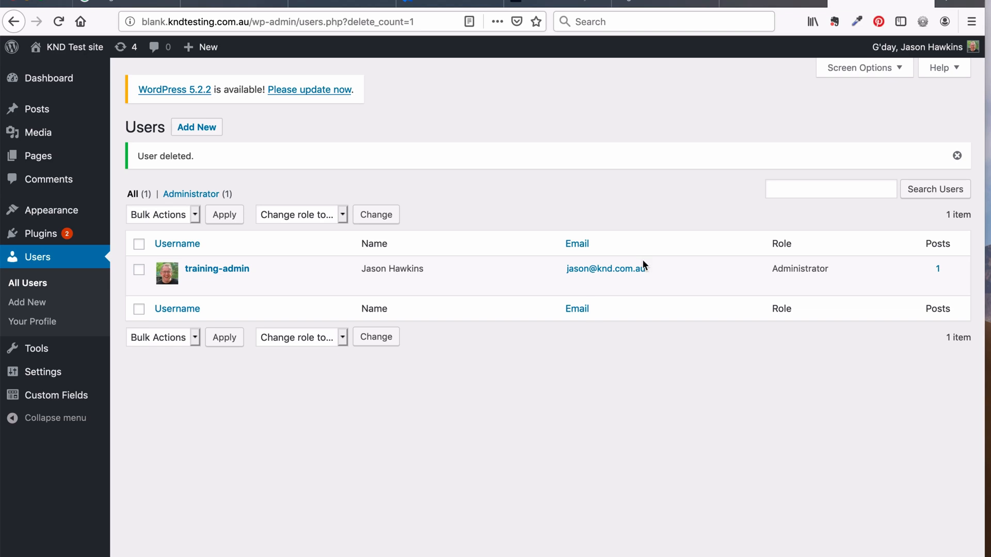
Start a new user 'training-editor' with the editor's e-mail address, first name Editor, last name User
click(196, 129)
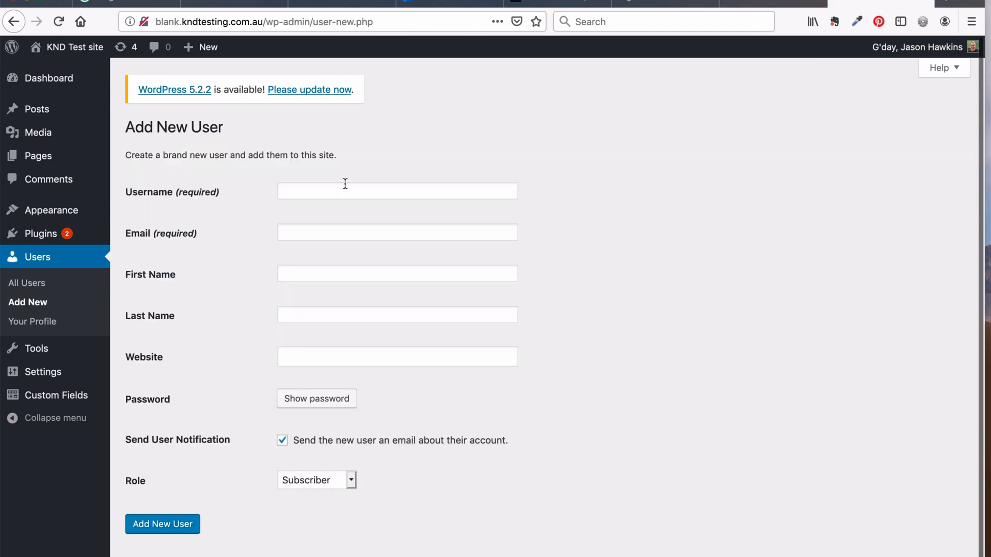
click(339, 192)
text(training)
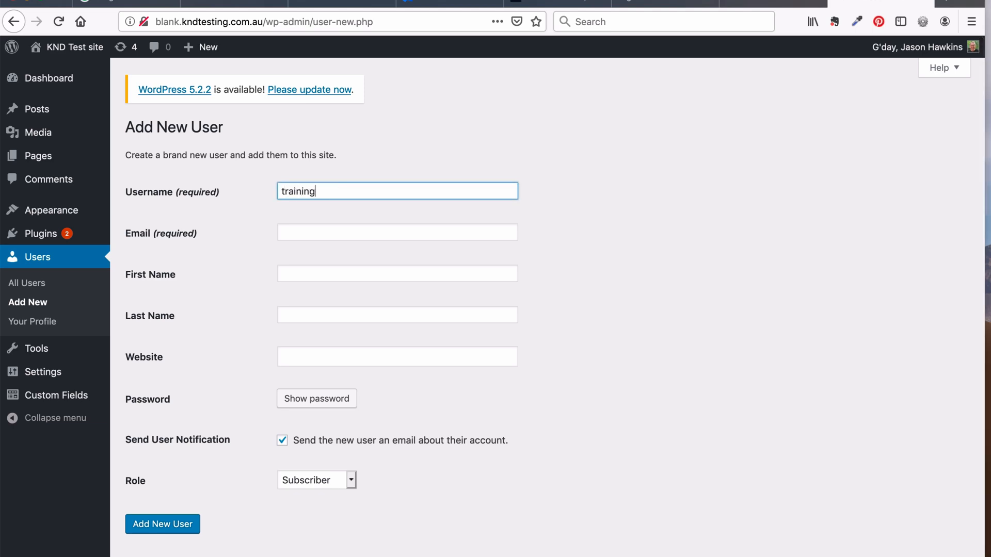
text(-editor)
click(338, 232)
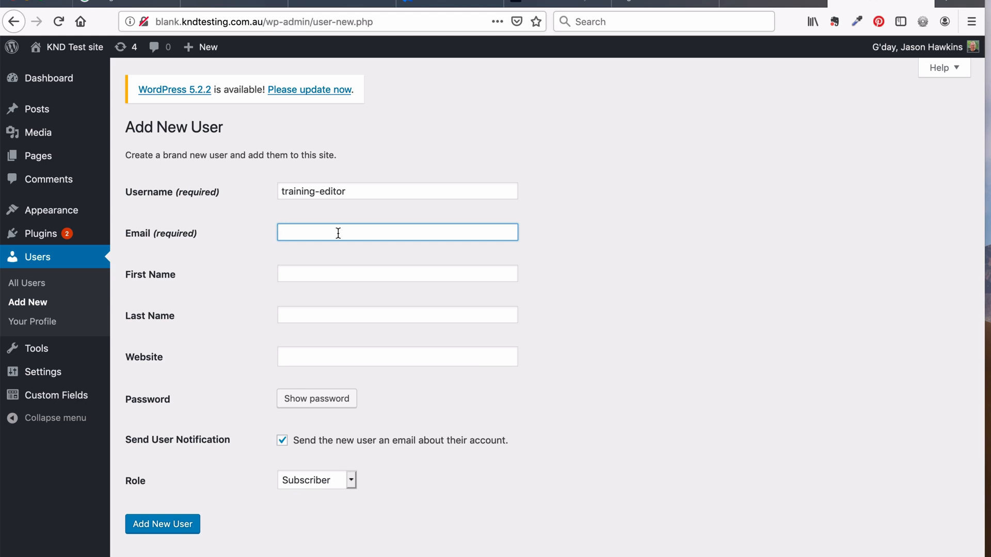
click(330, 268)
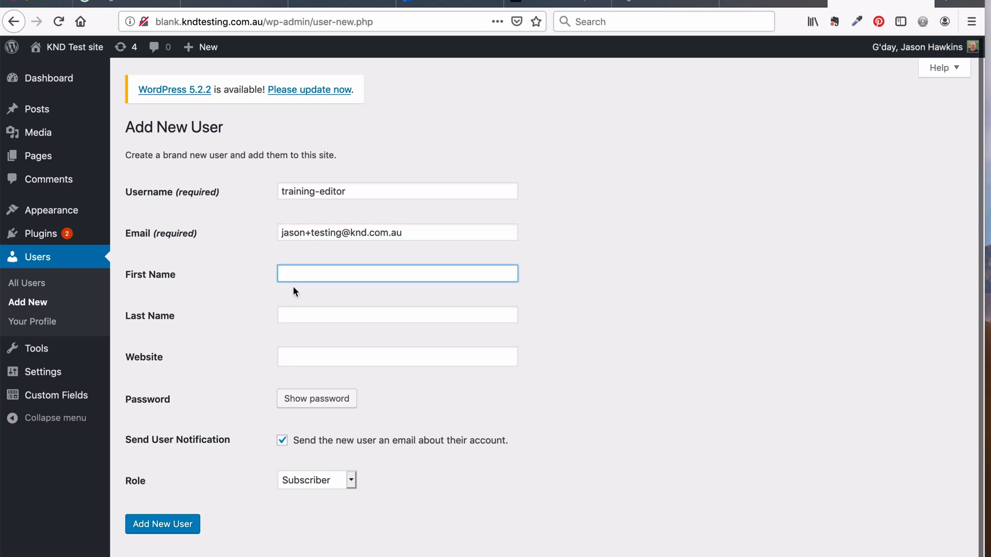
text(Editor)
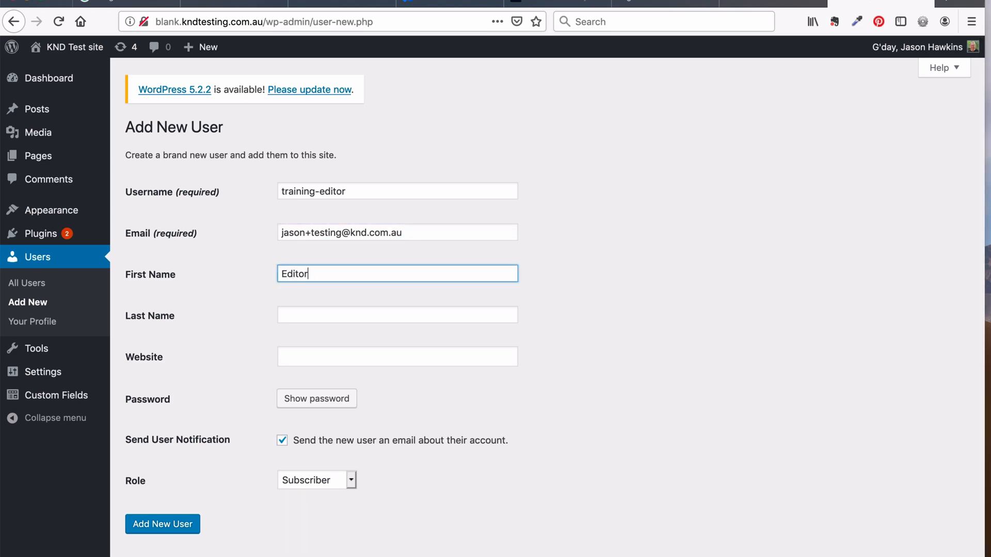
click(293, 315)
text(User)
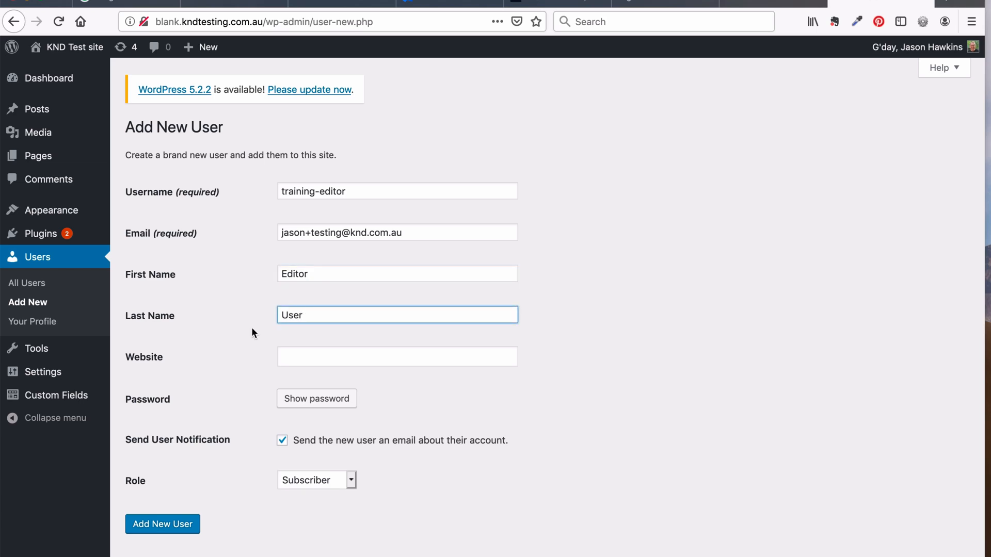
Copy the generated password, turn off the notification email, set role to Editor, and create the user
click(264, 351)
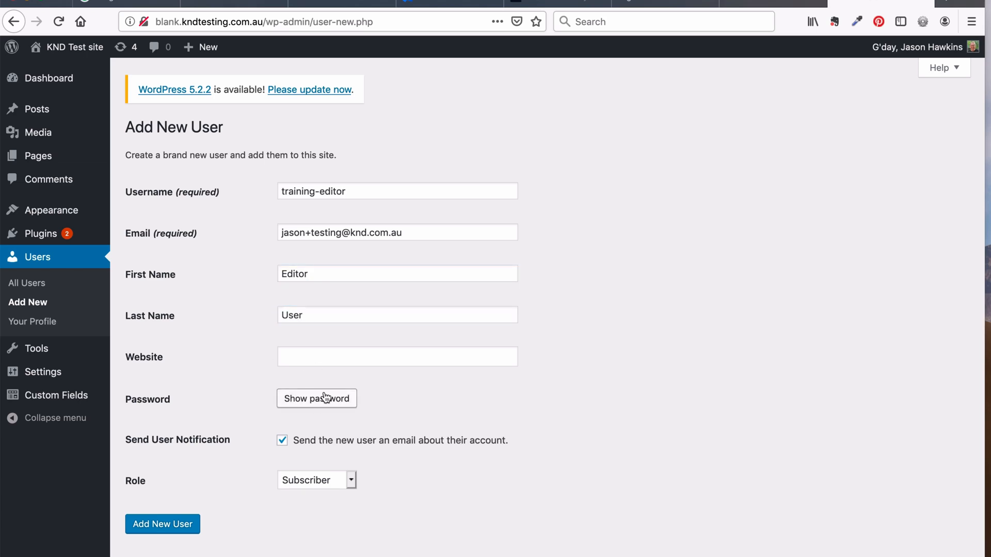
click(311, 405)
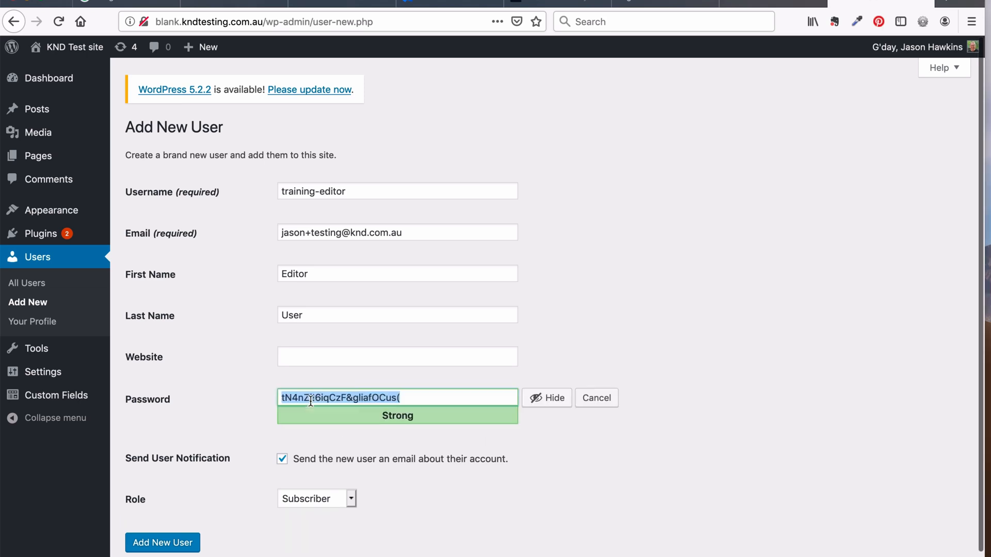
click(317, 398)
triple_click(317, 399)
key(super+c)
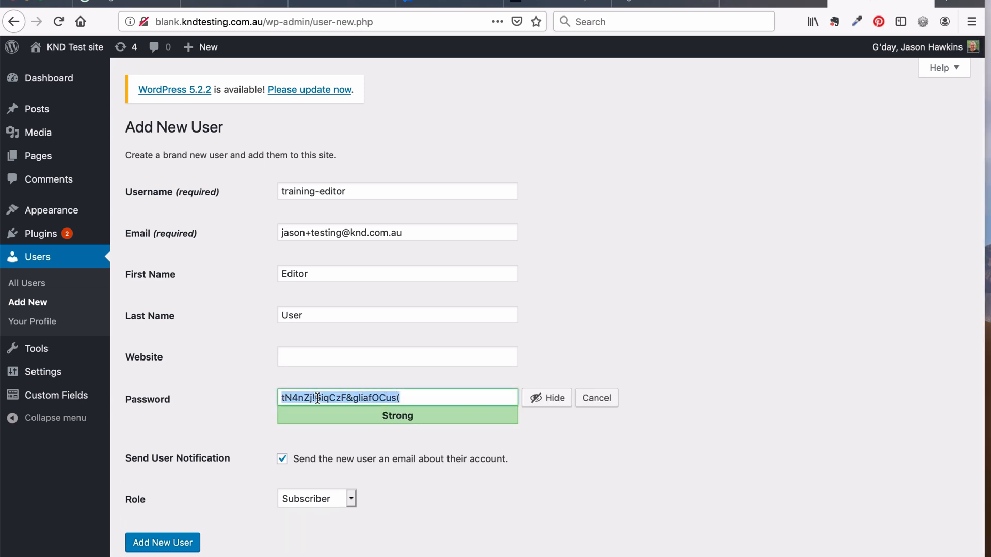
click(233, 410)
click(282, 459)
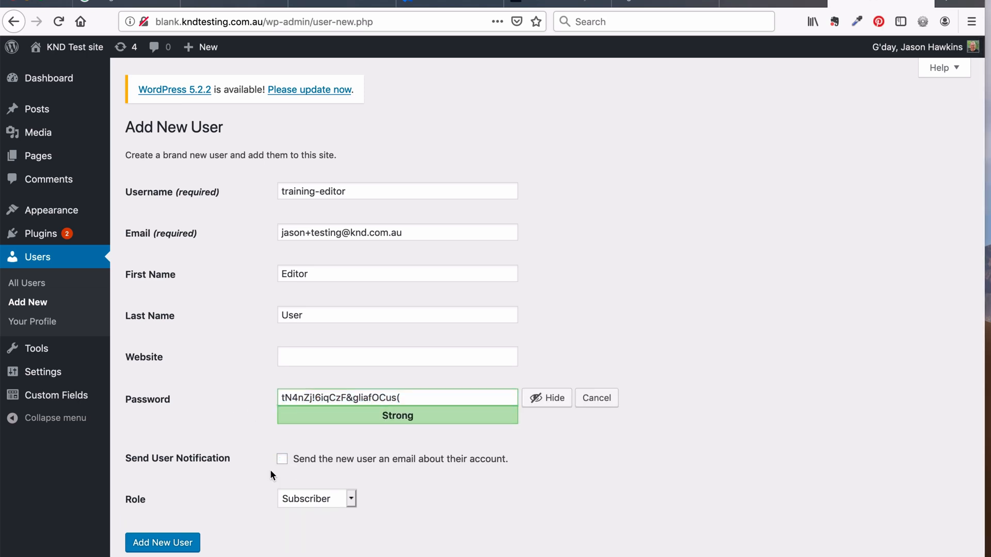
click(297, 498)
click(306, 533)
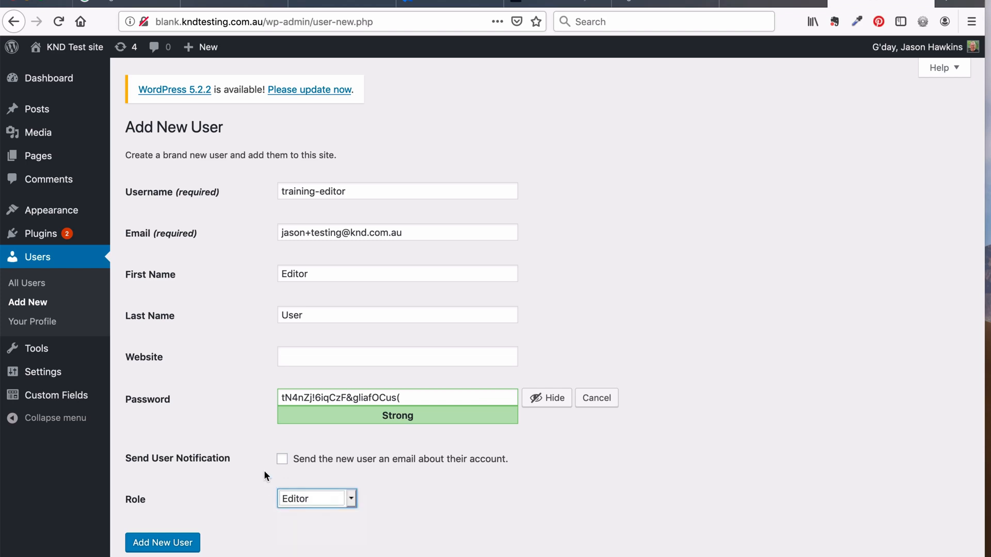
click(172, 543)
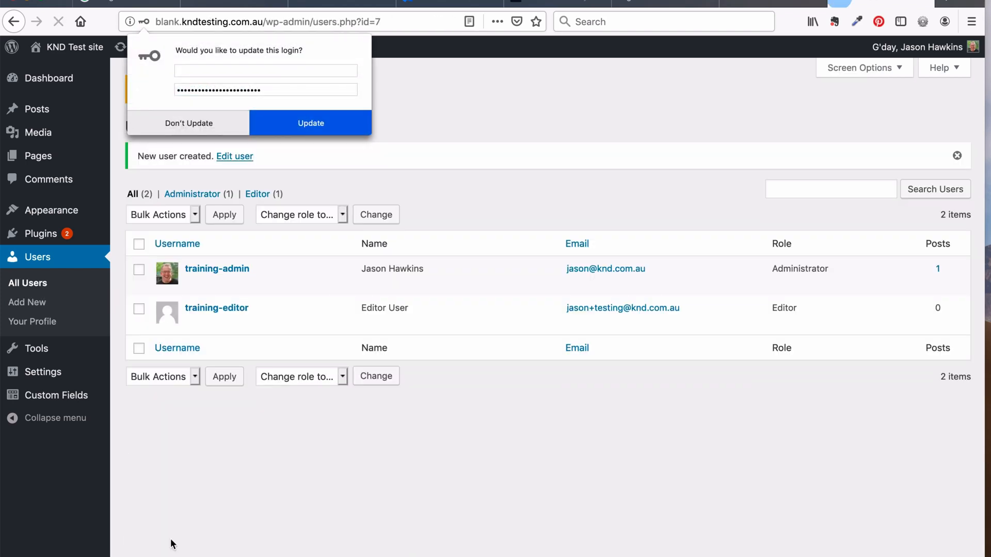
Open training-editor's profile, then paste its password on a new line under training-editor in access dets
click(299, 499)
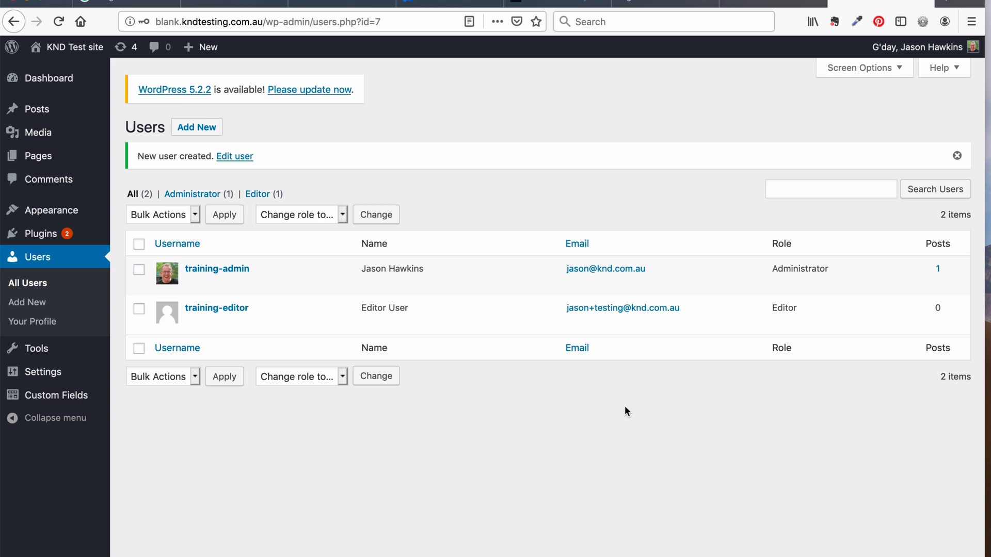
click(232, 310)
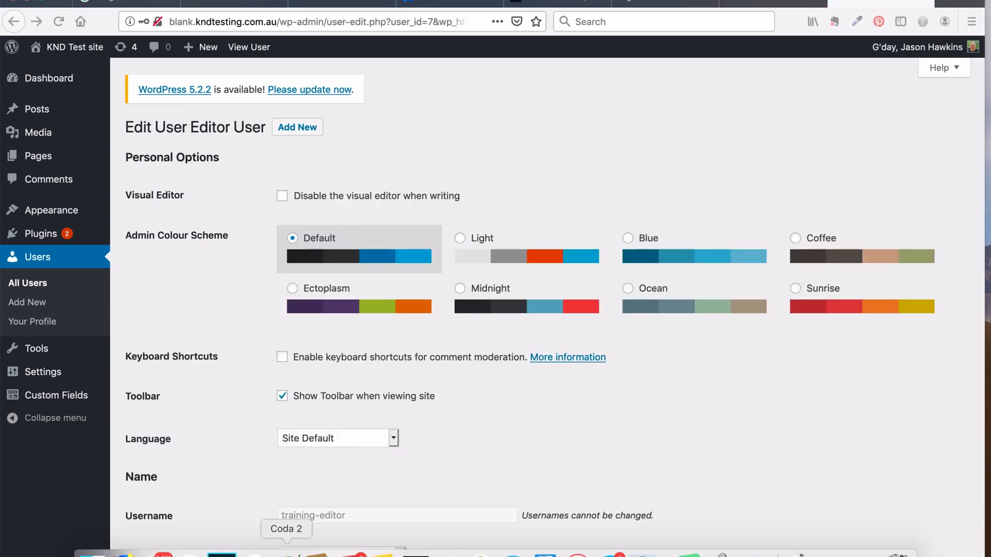
click(286, 553)
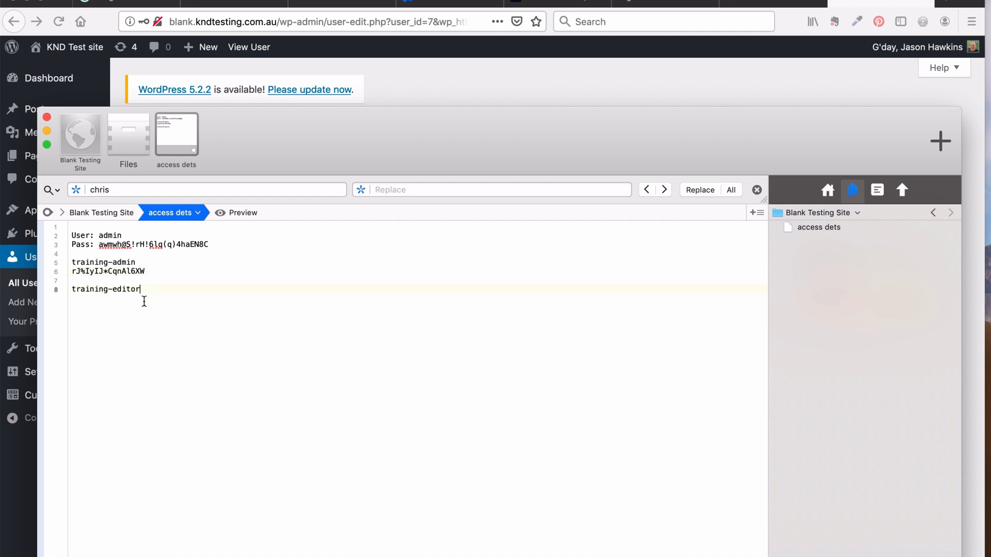
key(Return)
key(super+v)
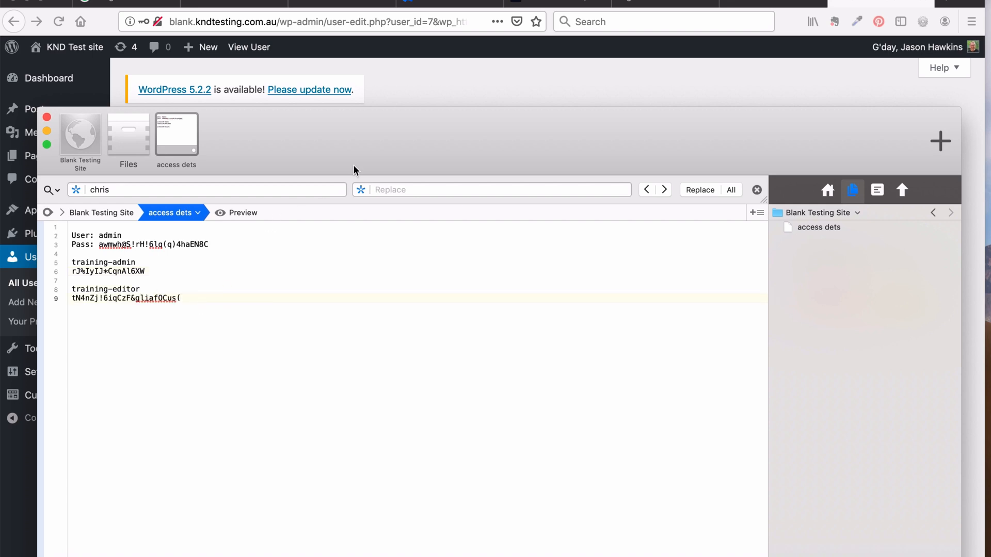
Change training-editor's nickname to 'Editor', keep 'Editor User' as display name, and update the user
click(470, 79)
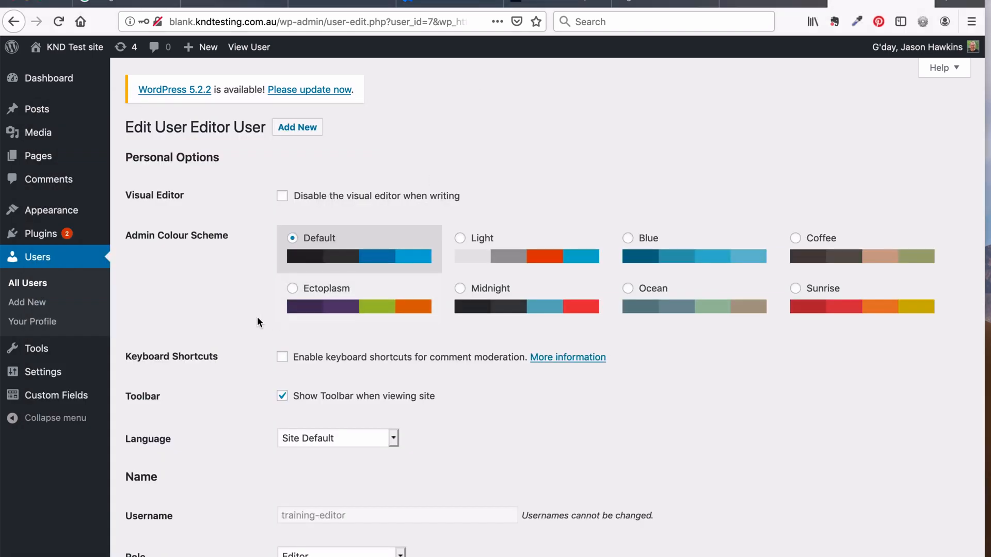
scroll(235, 423, down, 2)
scroll(237, 448, down, 5)
scroll(239, 449, up, 2)
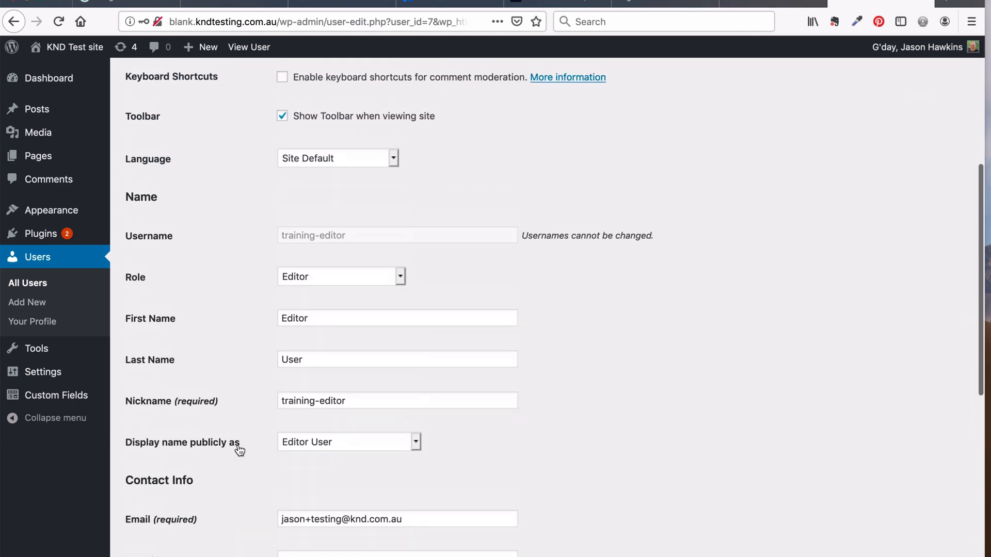
drag(347, 402, 249, 399)
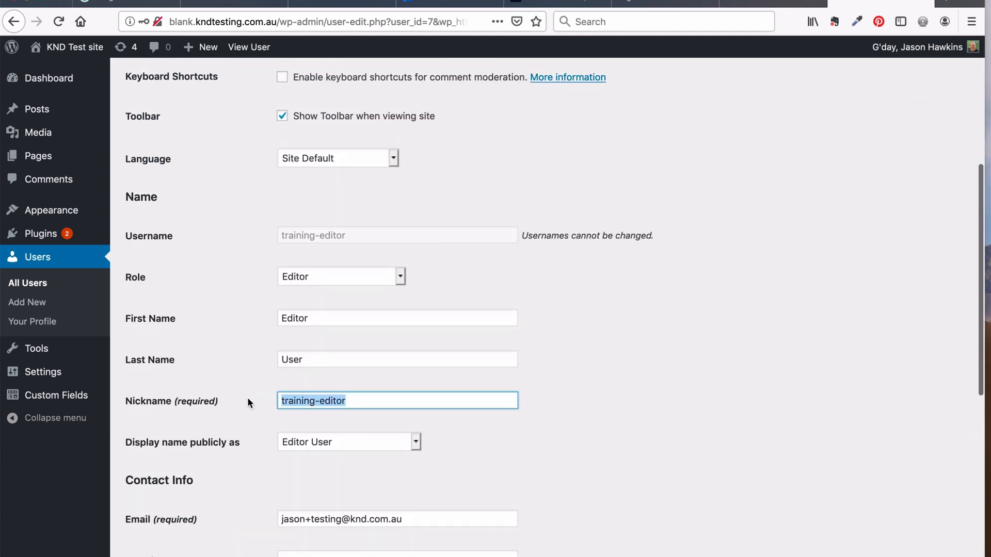
text(Editor)
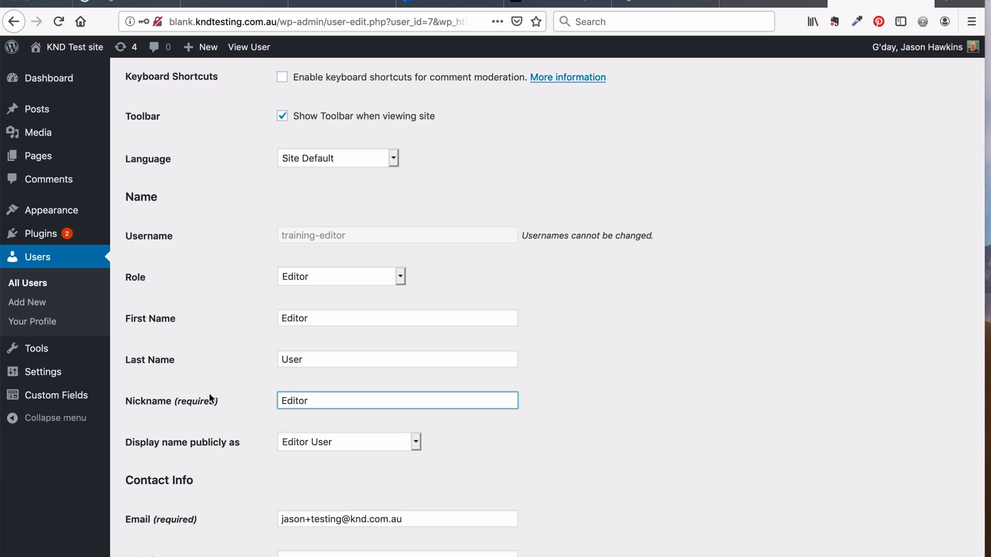
click(240, 388)
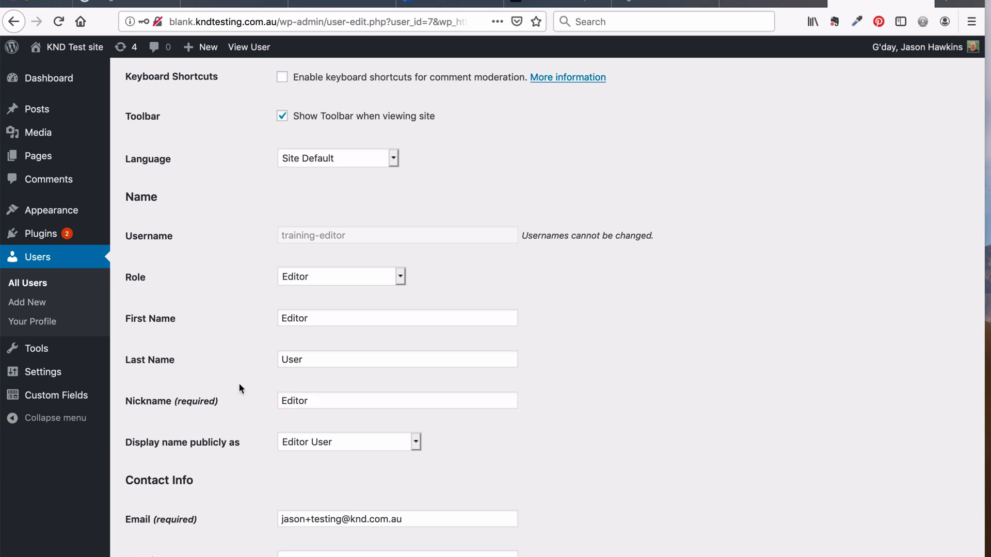
click(308, 442)
click(258, 457)
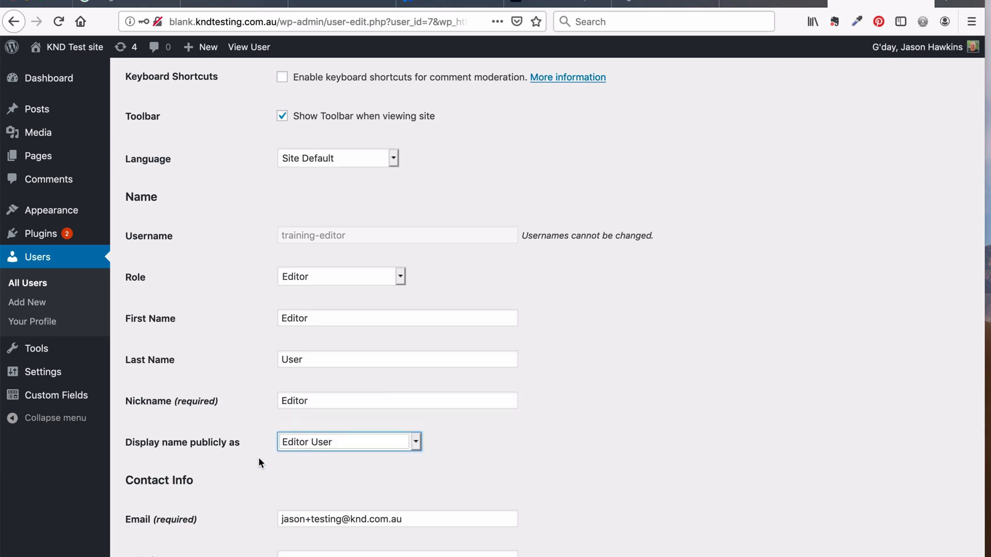
scroll(259, 457, down, 6)
scroll(259, 461, down, 2)
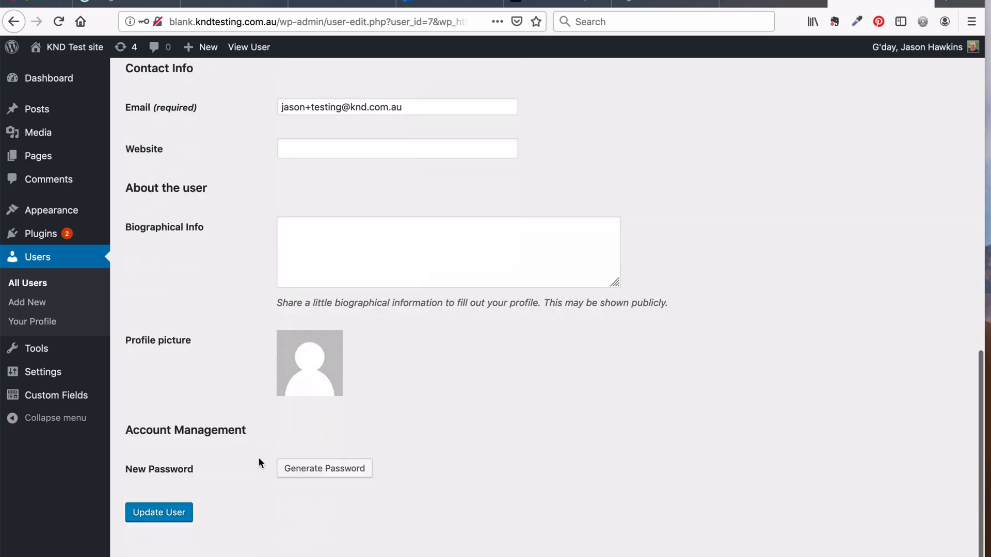
click(168, 514)
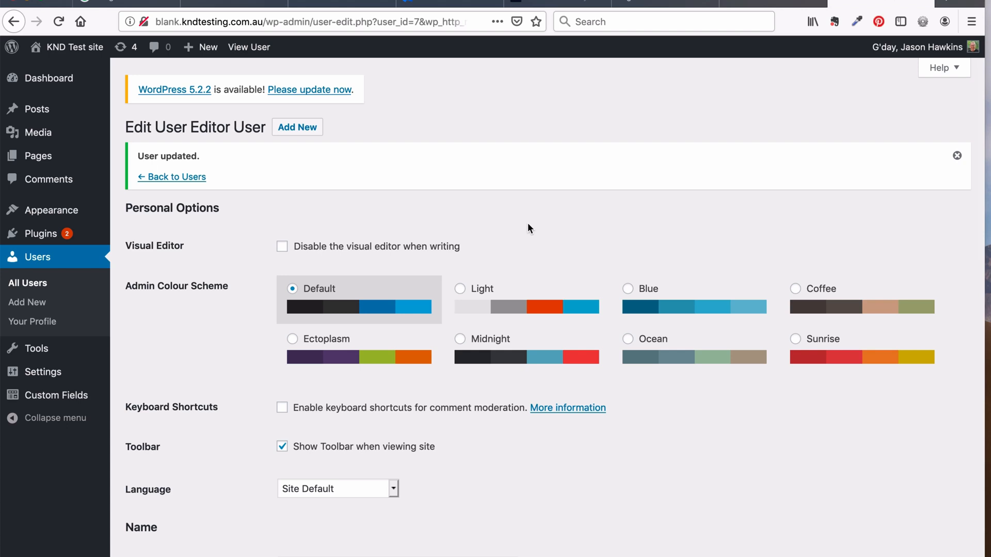
Open training-admin's own Profile page from the 'G'day' greeting in the admin bar
click(883, 48)
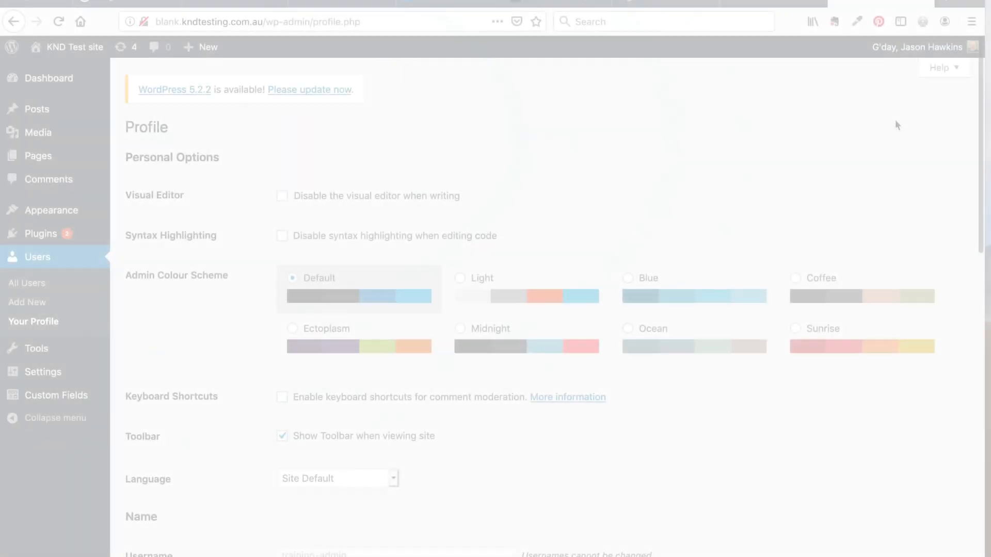
Log out of training-admin and sign in as training-editor using the browser's saved login
mouse_move(923, 47)
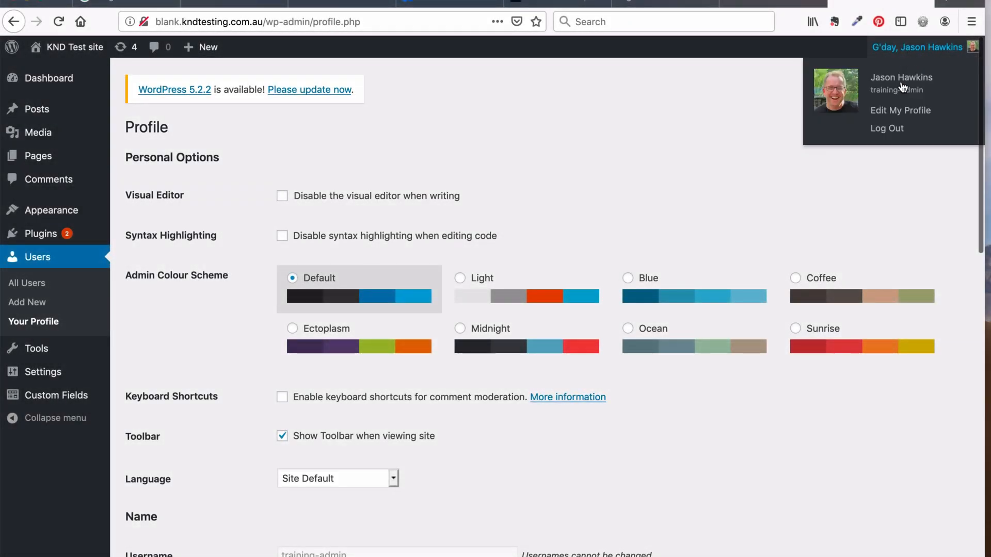
click(886, 128)
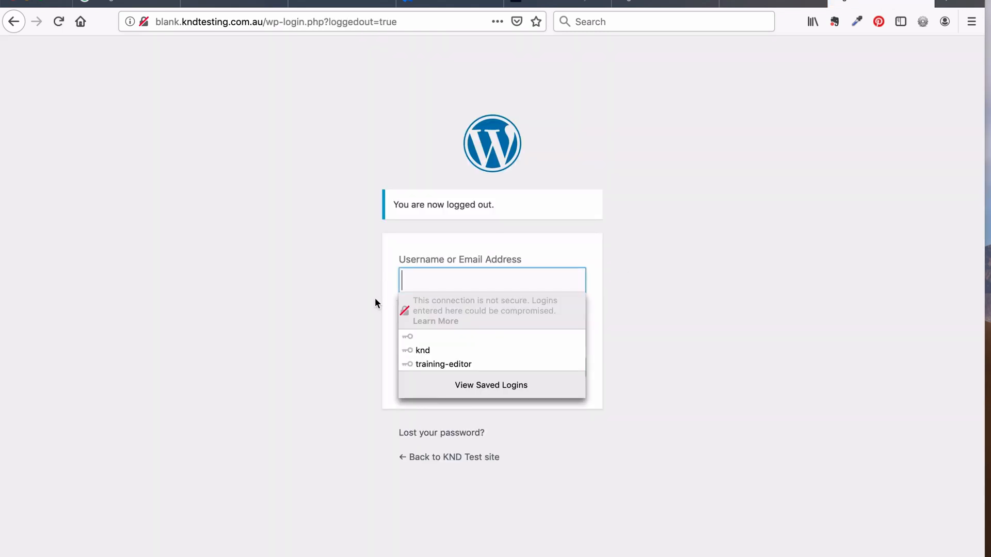
click(443, 275)
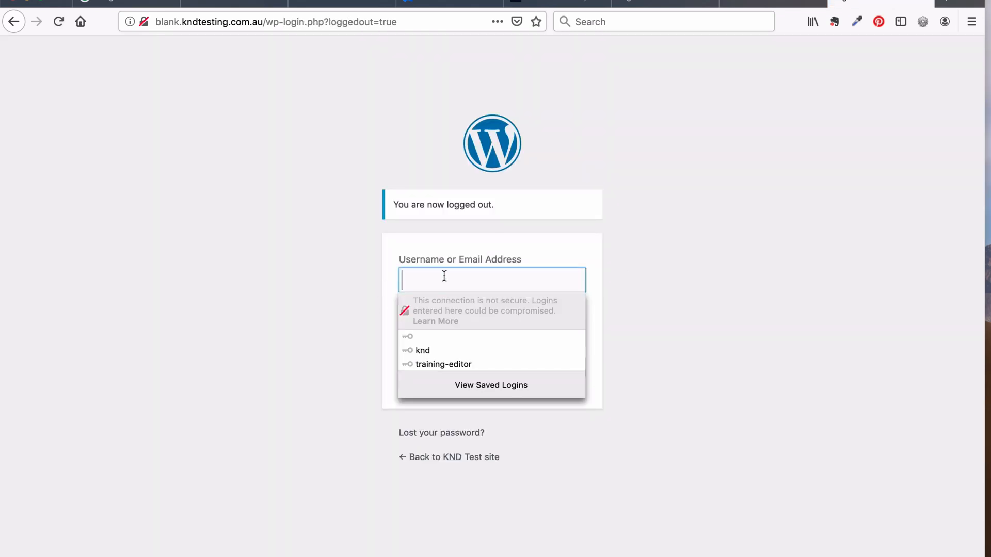
click(453, 364)
double_click(460, 336)
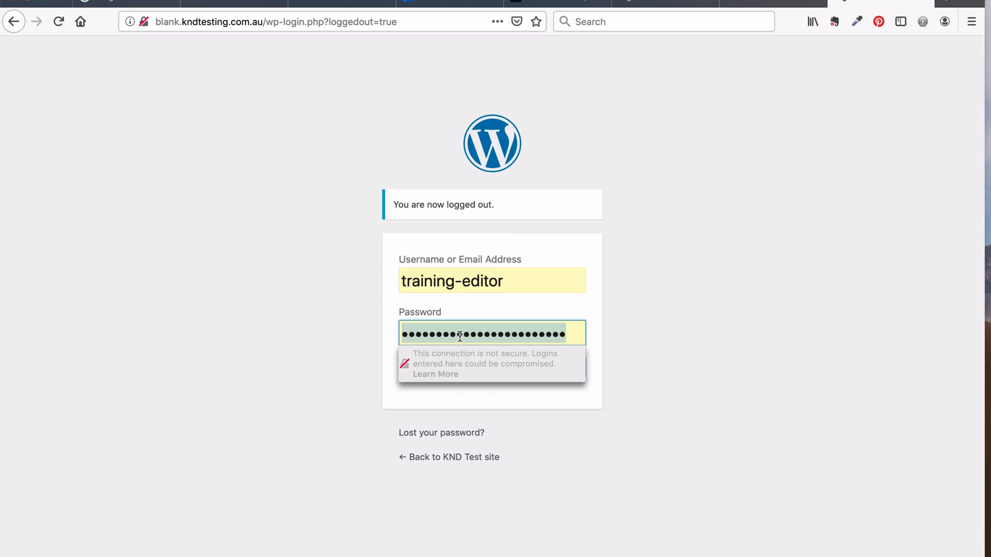
click(460, 337)
click(345, 330)
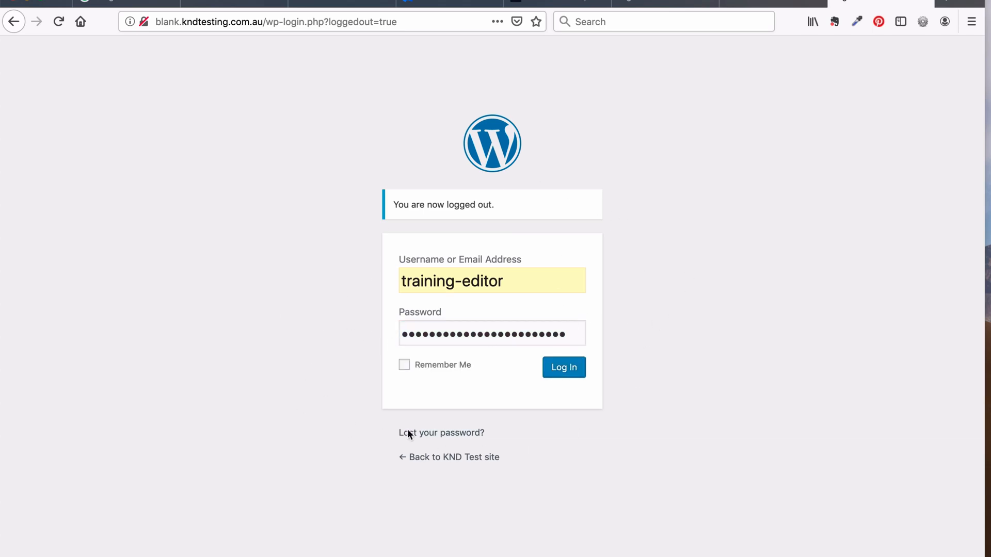
click(560, 373)
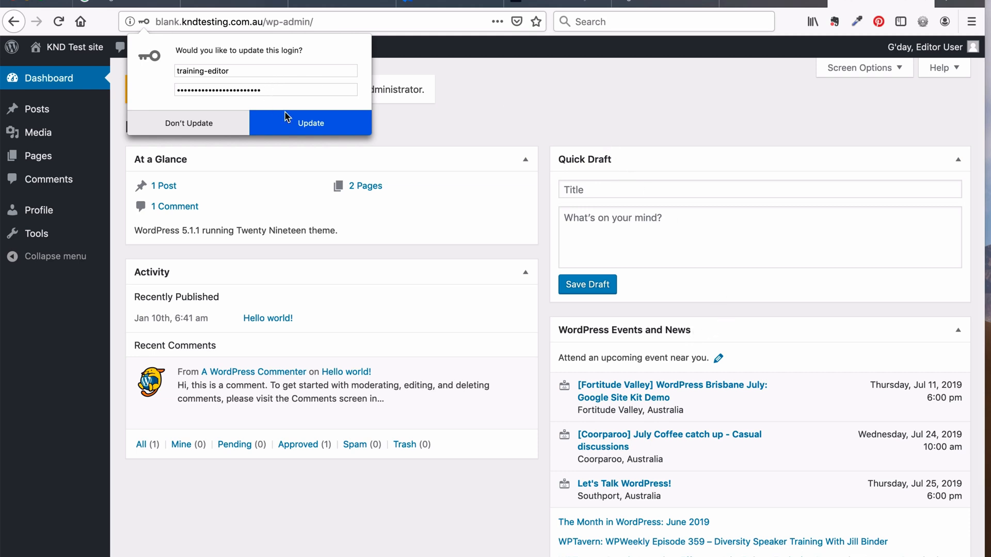
Update the saved training-editor login in Firefox, then compare the admin Users tab with the Editor dashboard
click(299, 124)
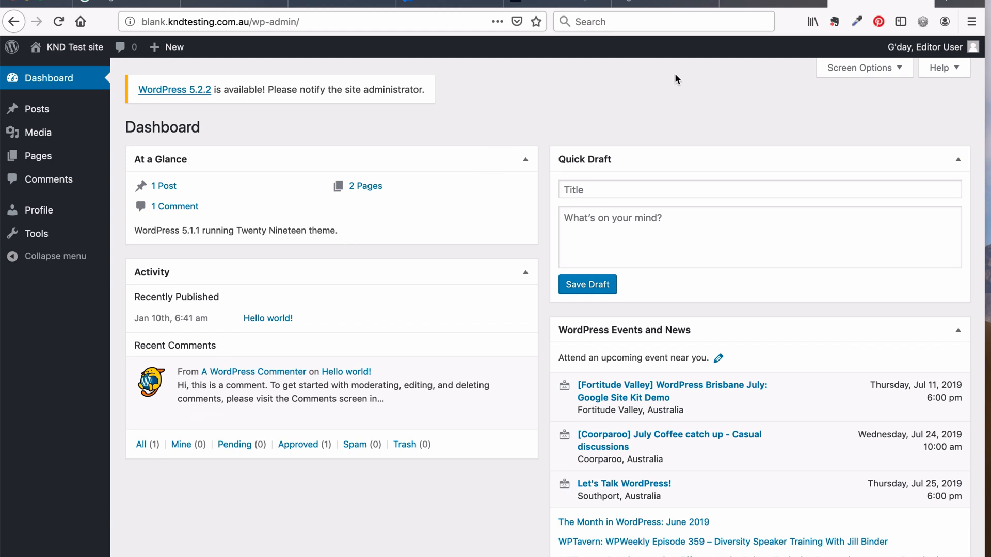
click(757, 3)
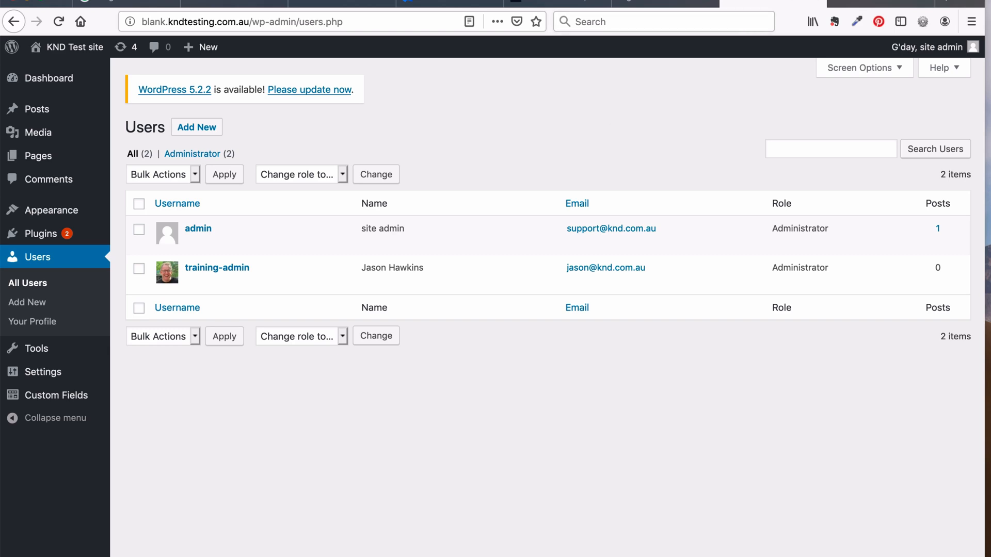
click(880, 3)
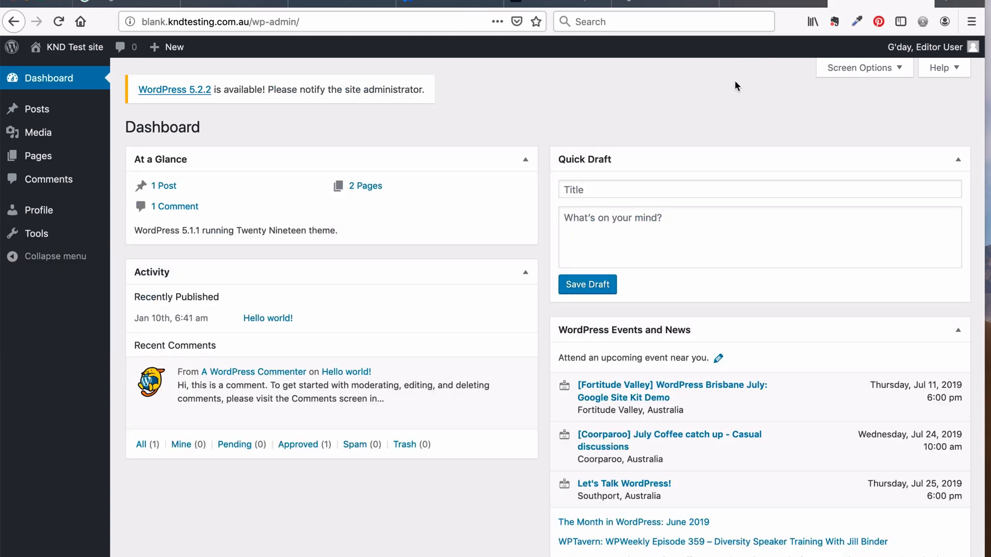
Log out the editor and request a new password for the admin's e-mail address
mouse_move(922, 49)
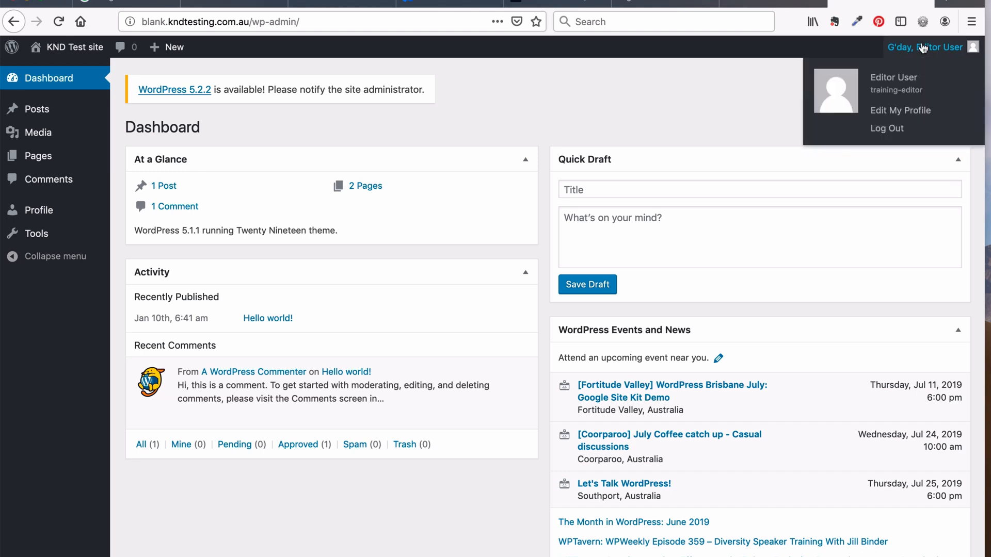
click(885, 129)
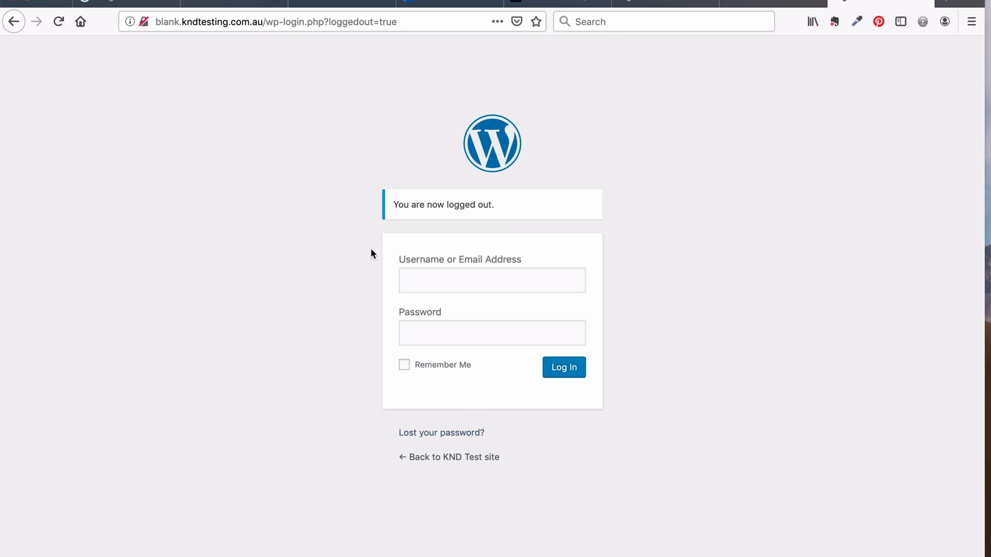
click(463, 437)
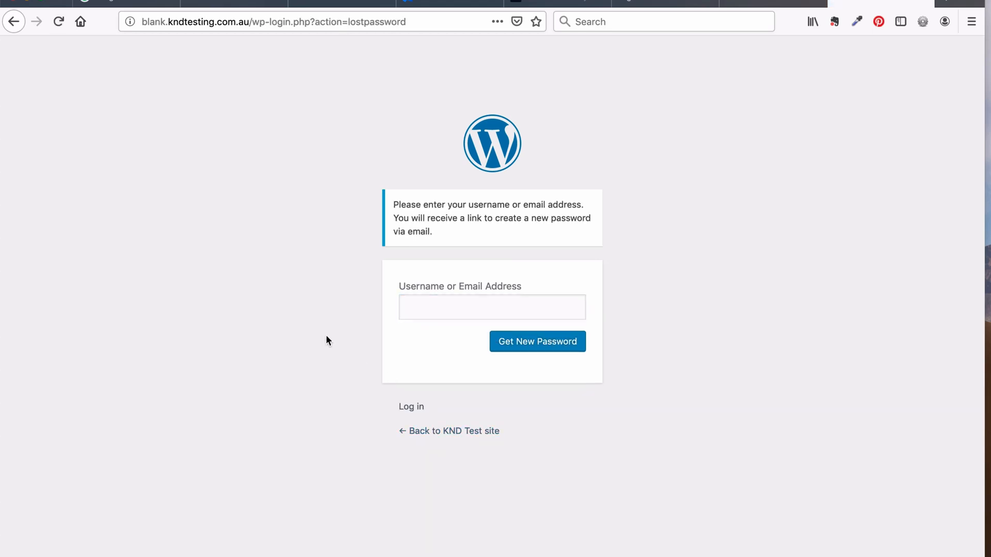
click(419, 305)
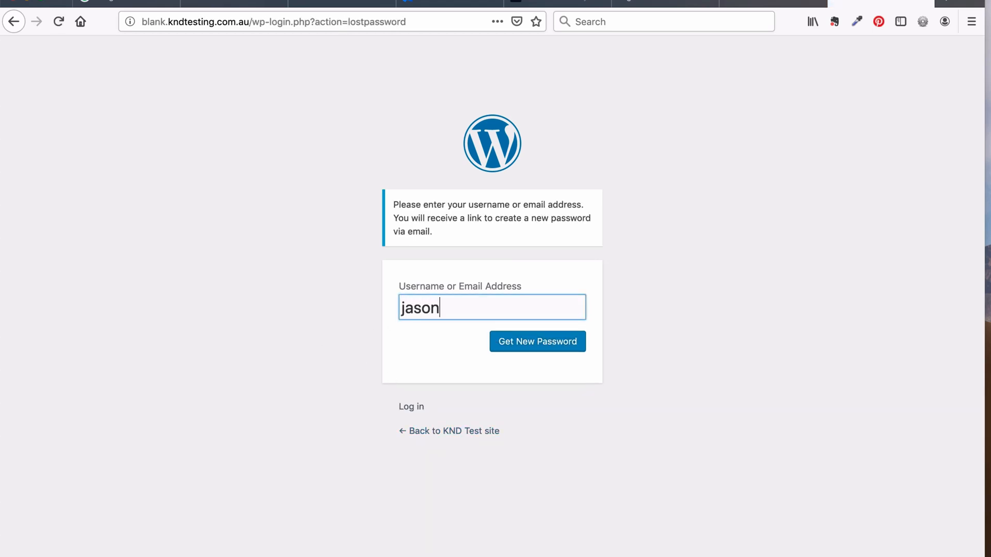
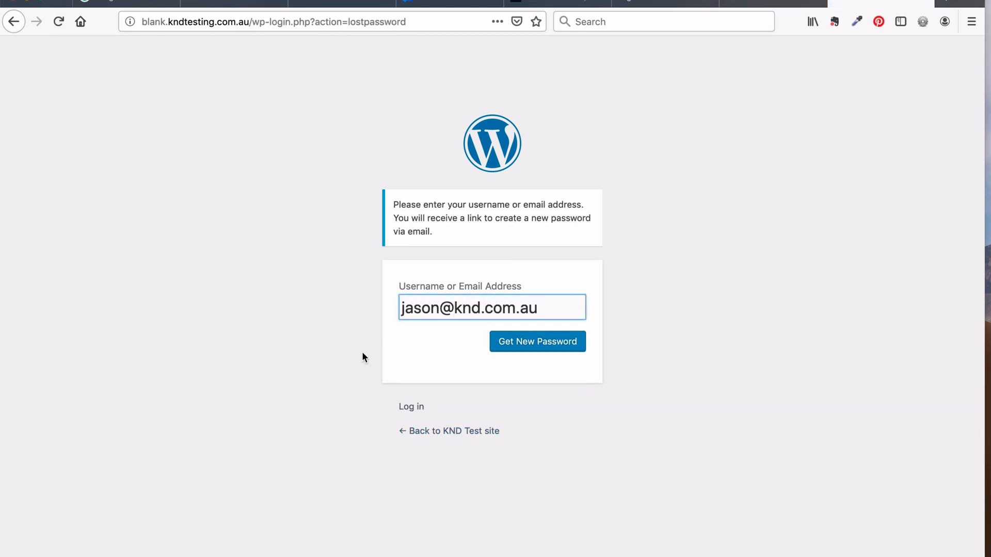
click(431, 356)
click(515, 345)
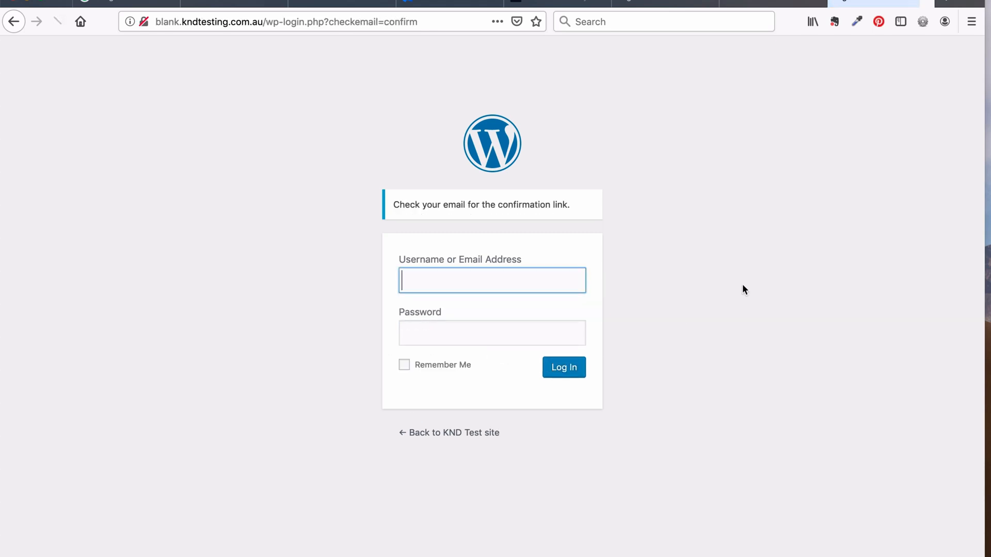
click(742, 283)
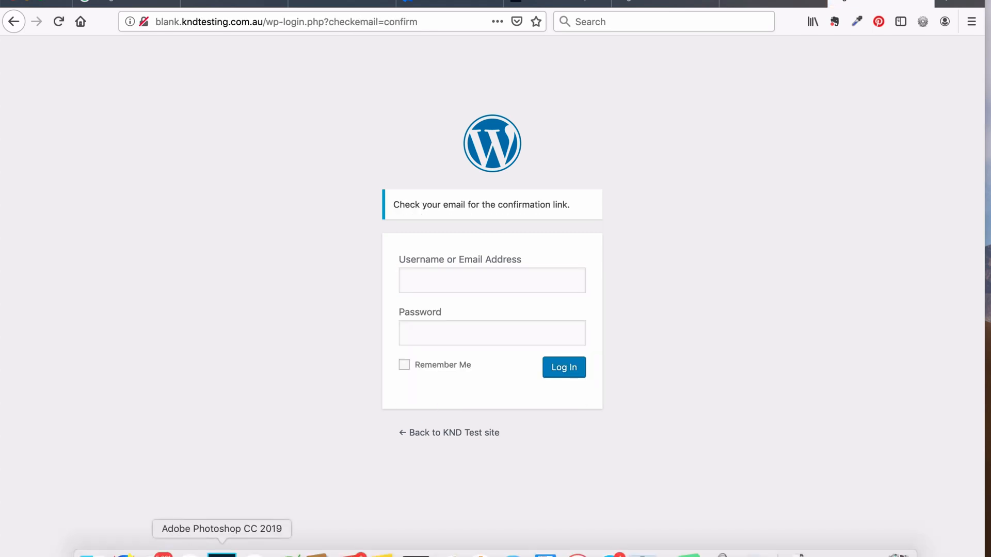
Open the Password Reset email in Mail and follow its reset link
click(157, 553)
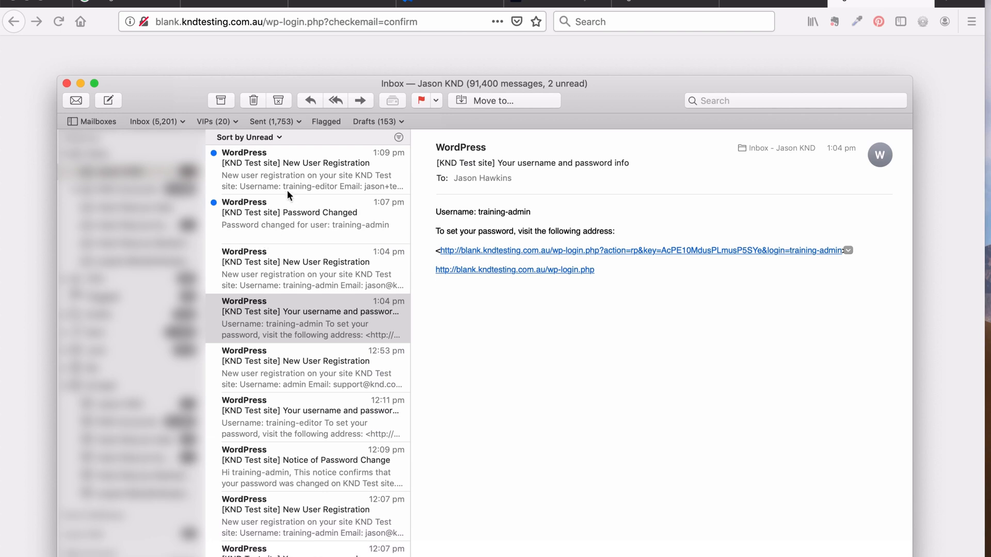
click(259, 181)
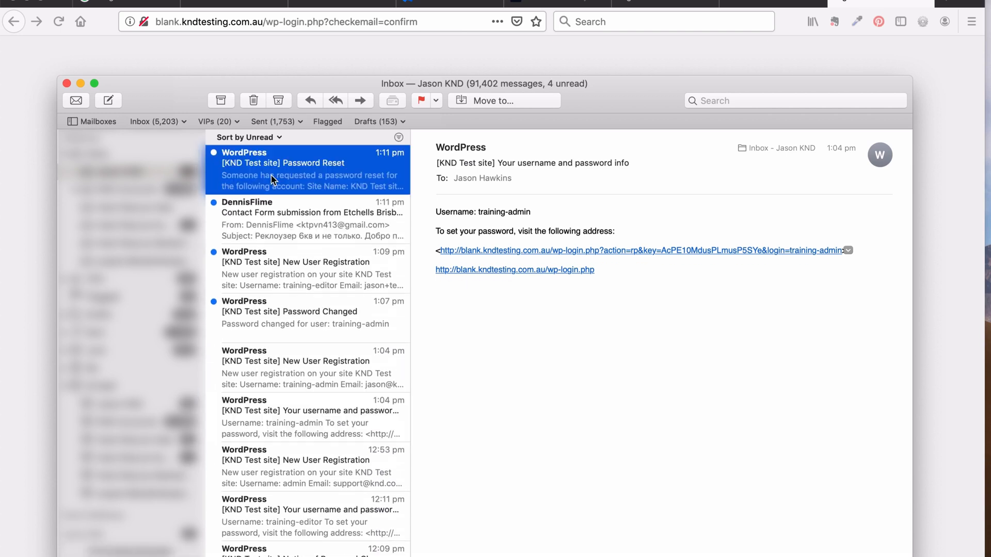
click(472, 241)
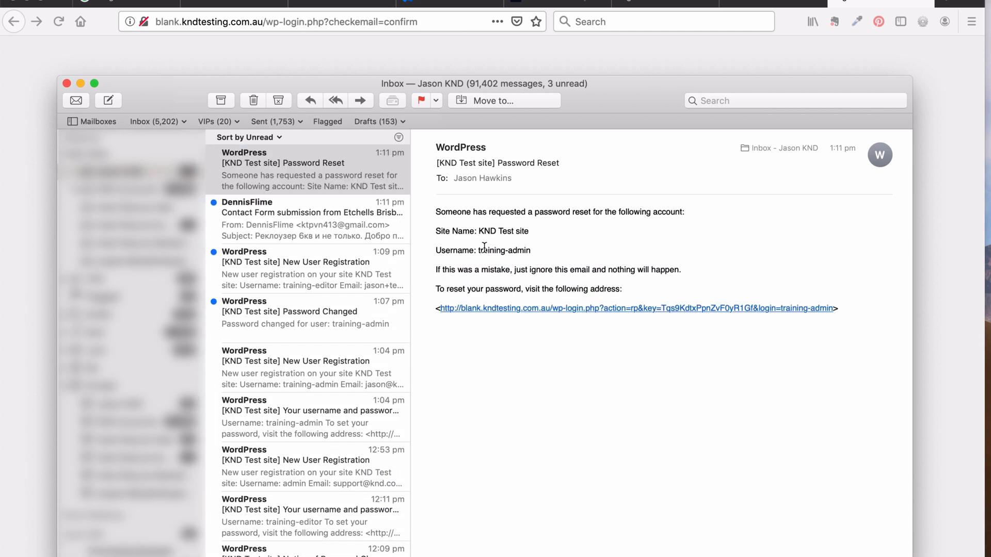
click(505, 308)
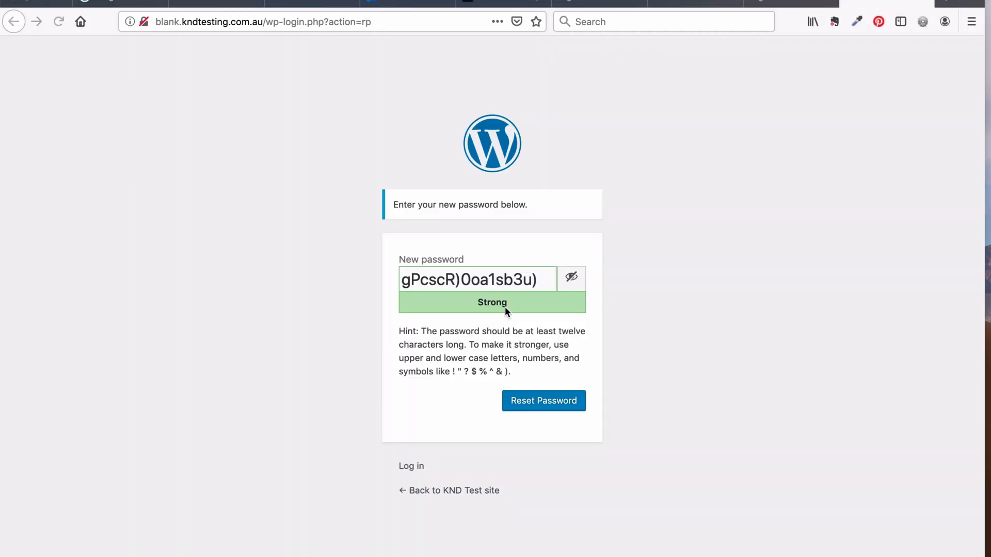
Copy the generated password, reset training-admin's password to it, and switch to the access dets notes in Coda
drag(537, 280, 384, 278)
key(super+c)
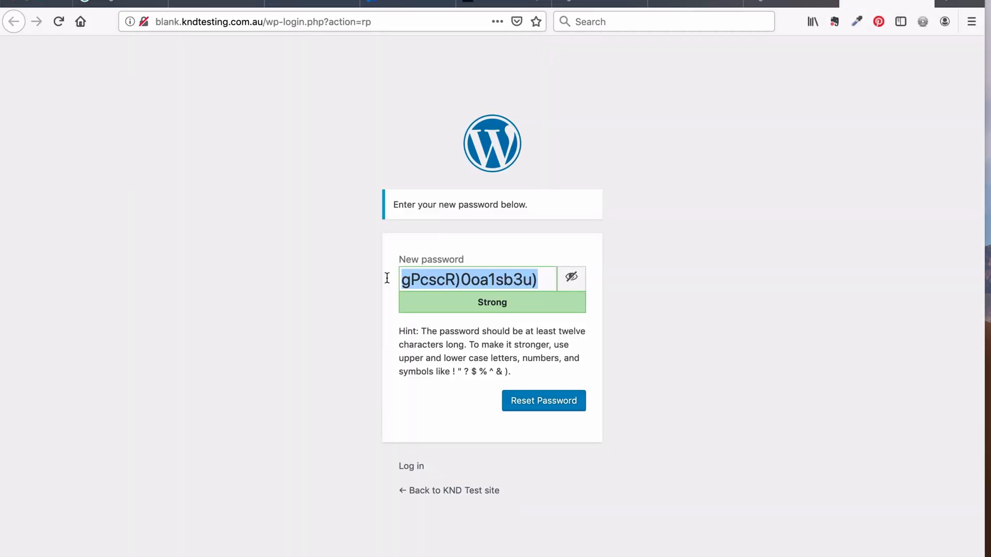
click(356, 325)
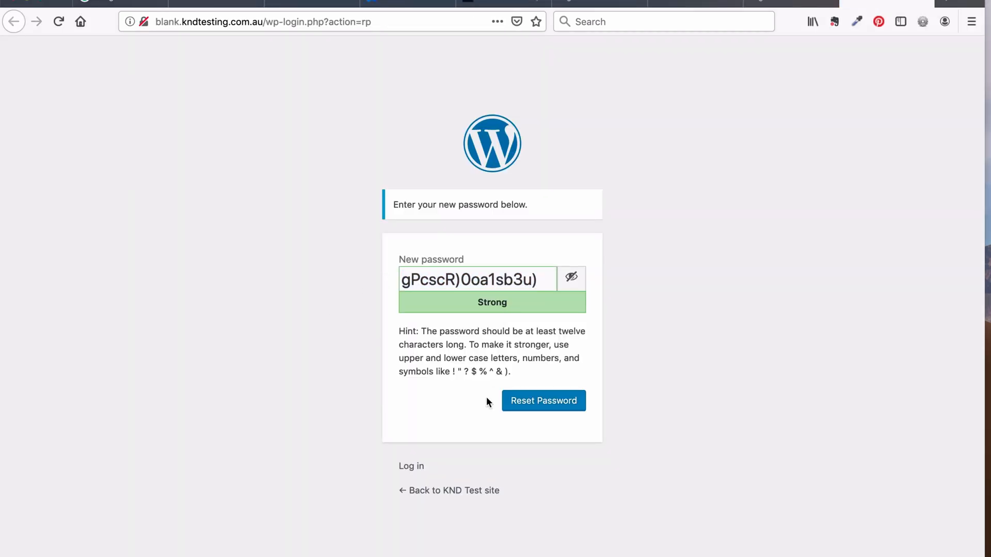
click(539, 405)
click(397, 376)
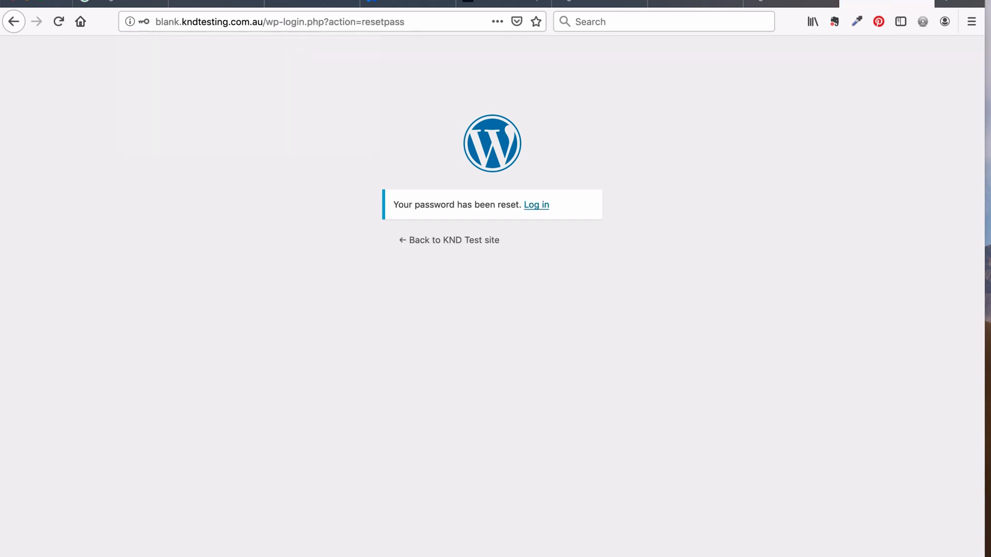
mouse_move(253, 556)
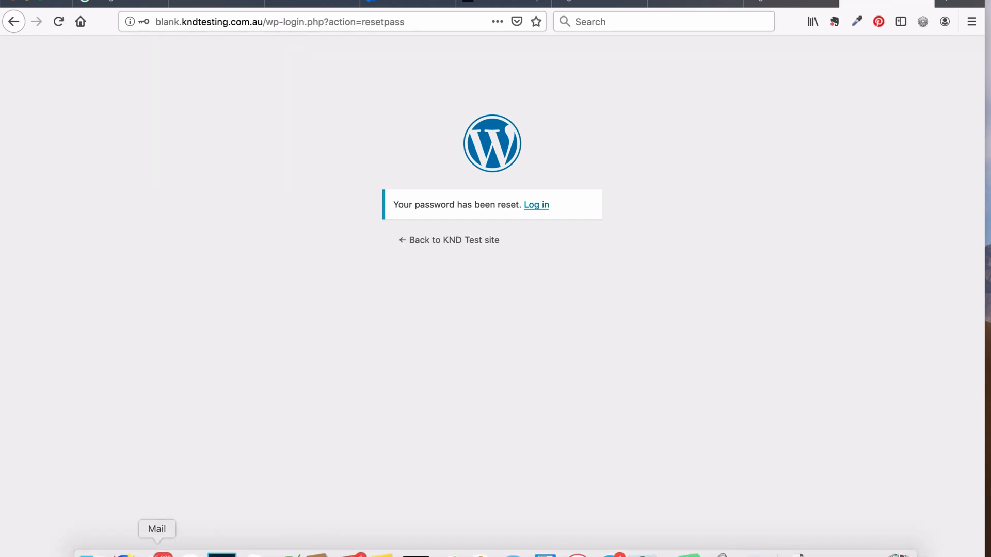
click(283, 555)
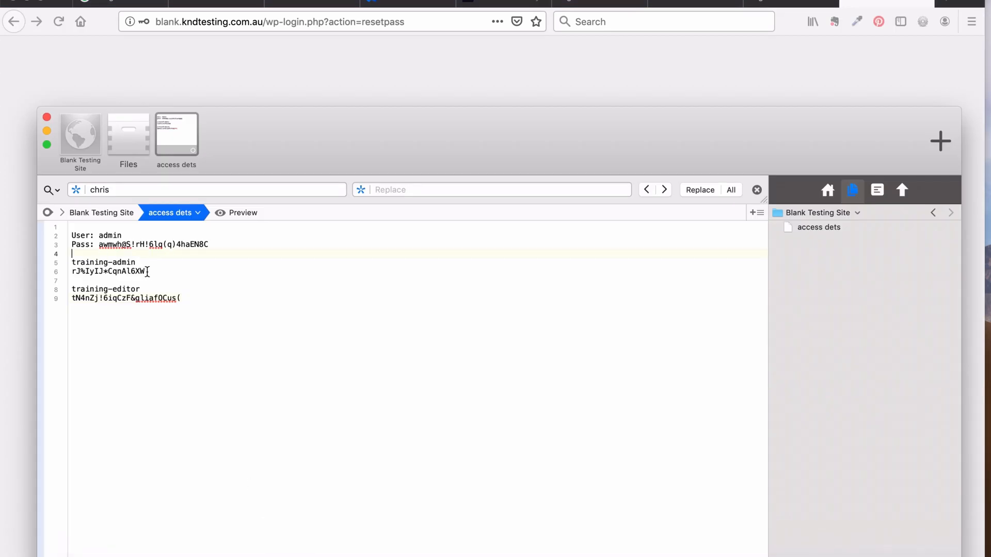
Paste the new password over training-admin's old one on line 6, then return to Firefox
drag(147, 271, 50, 272)
key(super+v)
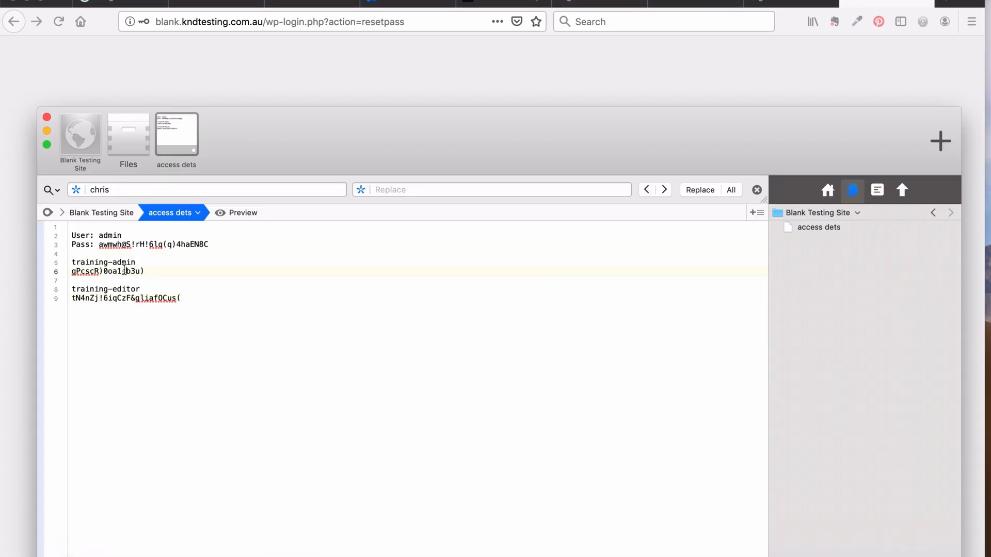
click(284, 50)
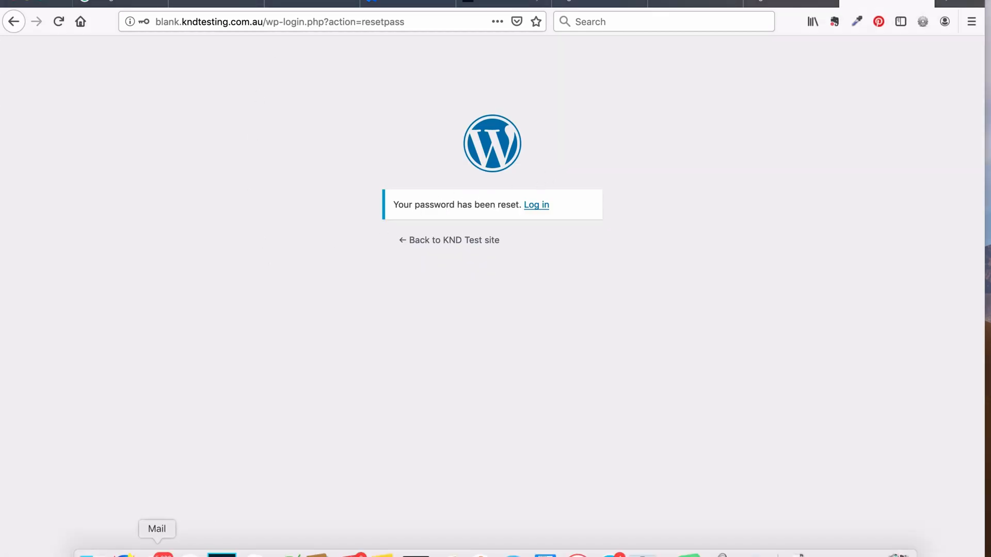
click(157, 548)
click(352, 184)
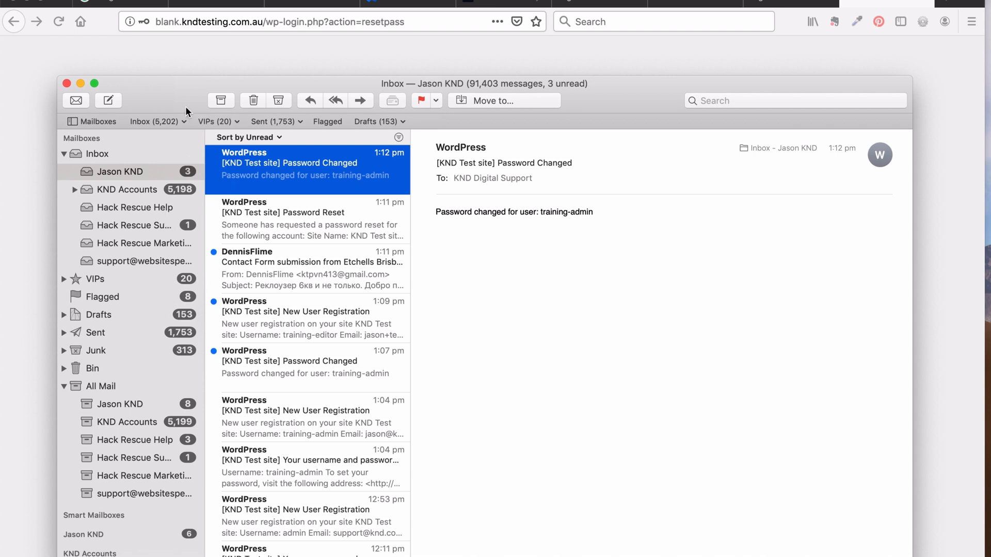
drag(185, 106, 187, 128)
click(218, 64)
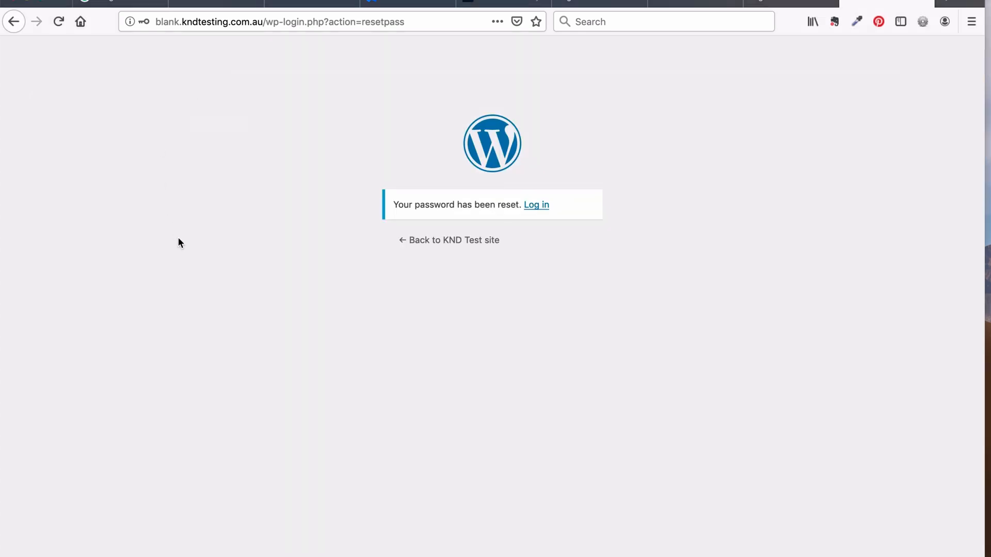